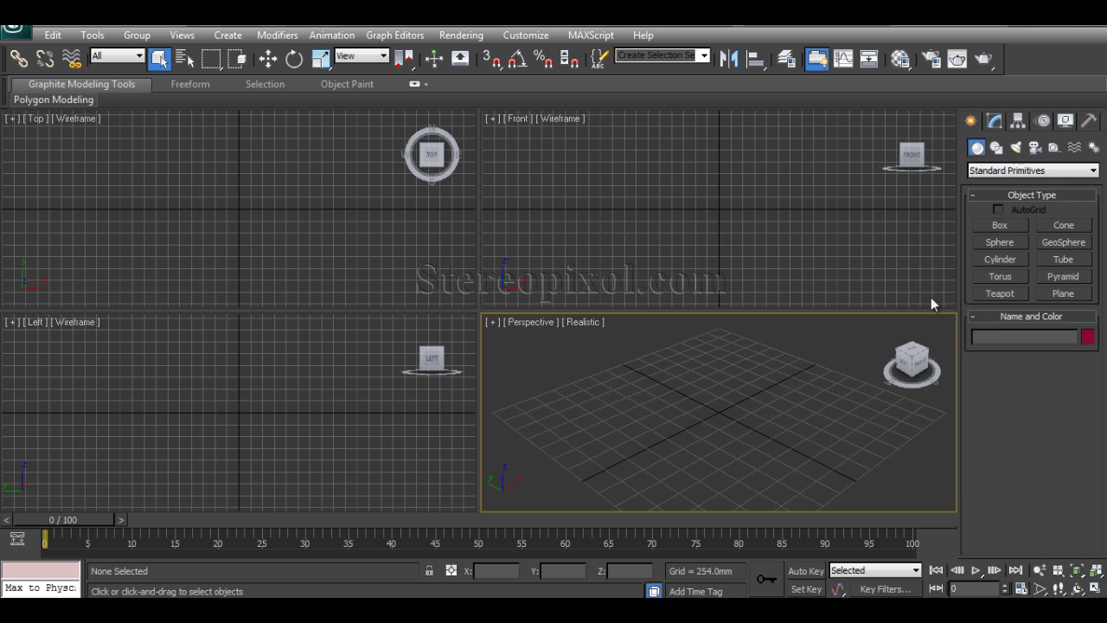
Create a torus knot from Extended Primitives in the Perspective view.
left_click(1001, 173)
left_click(1003, 194)
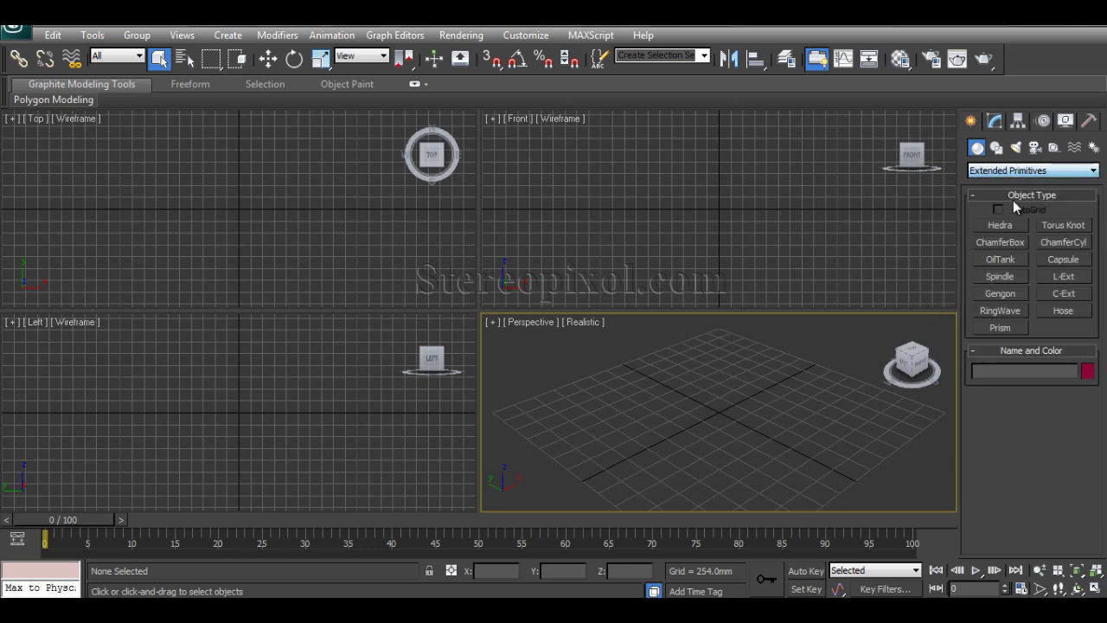
left_click(1052, 227)
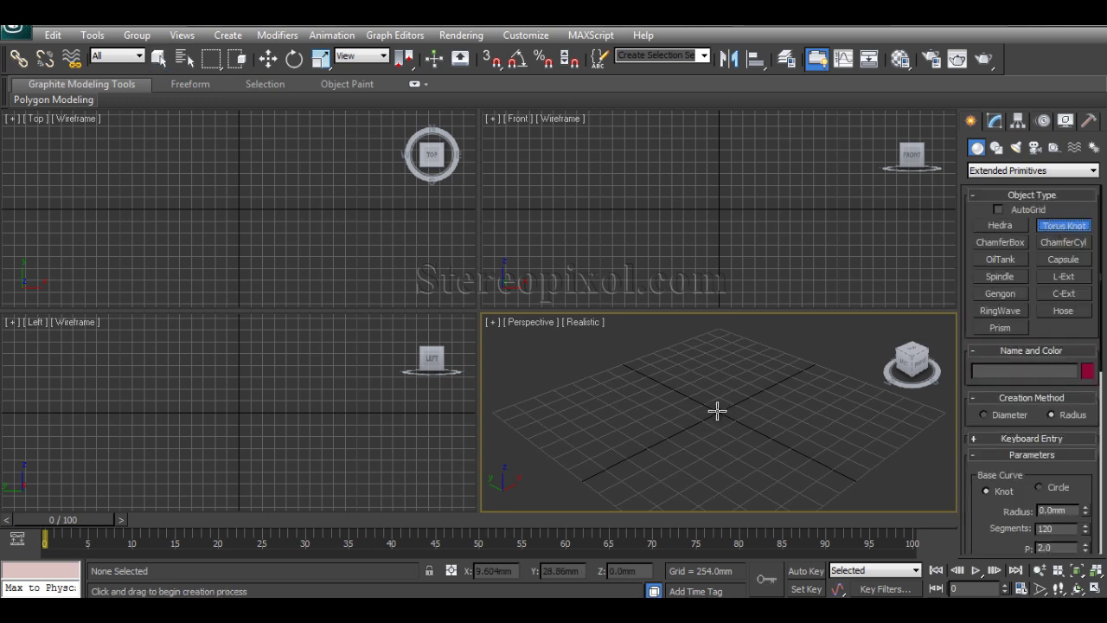
mouse_move(717, 411)
left_mouse_down()
mouse_move(735, 402)
mouse_move(720, 420)
left_mouse_up()
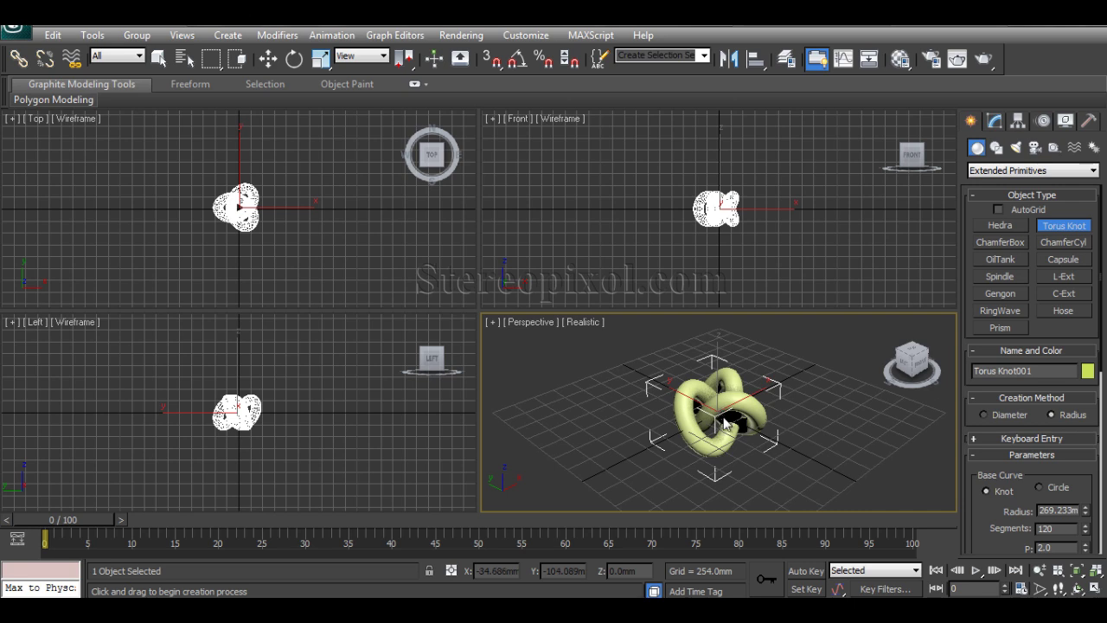
Lift Torus Knot001 to about 384.491 mm on Z.
key("w")
right_click(723, 229)
left_click_drag(720, 176, 719, 157)
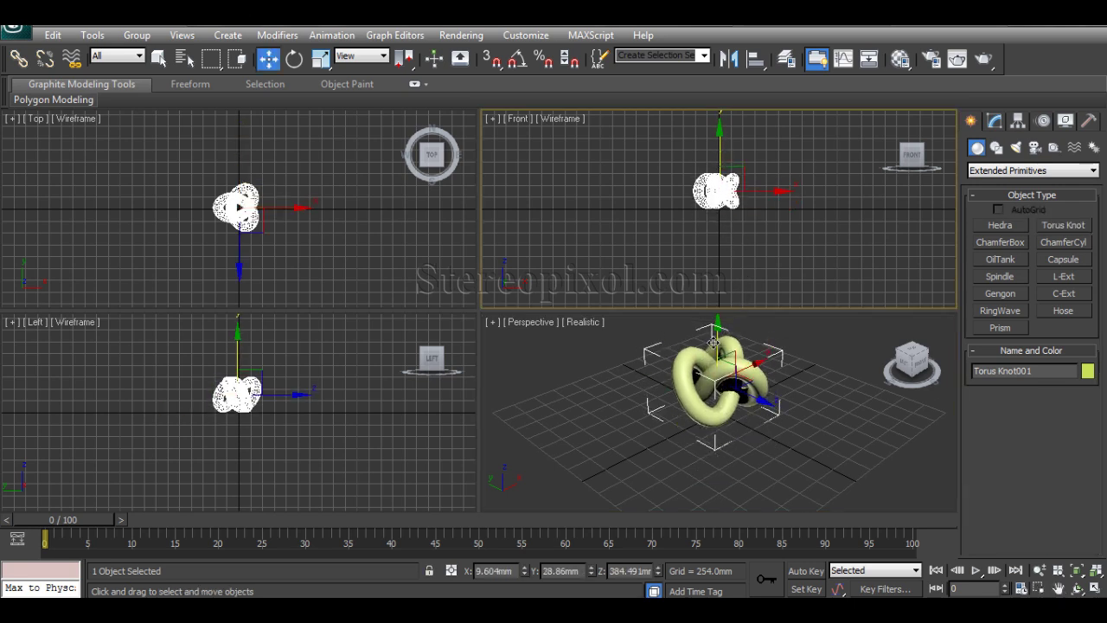
Place VRayPlane001 in the Top view and move it to about -1471.383 mm on Y.
left_click(1003, 170)
left_click(1005, 184)
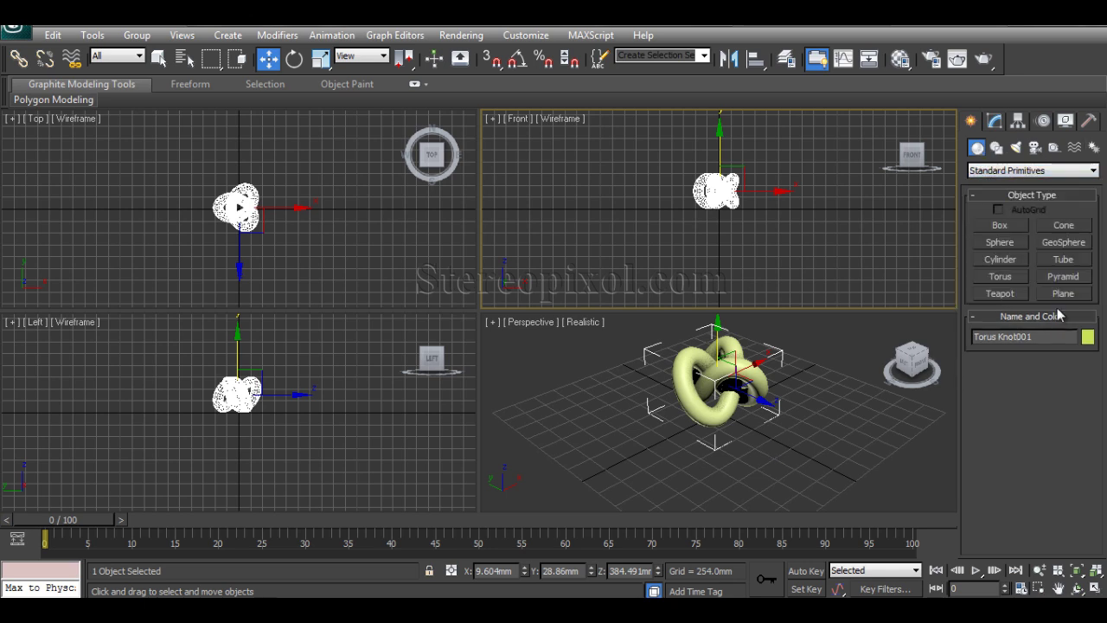
left_click(1063, 294)
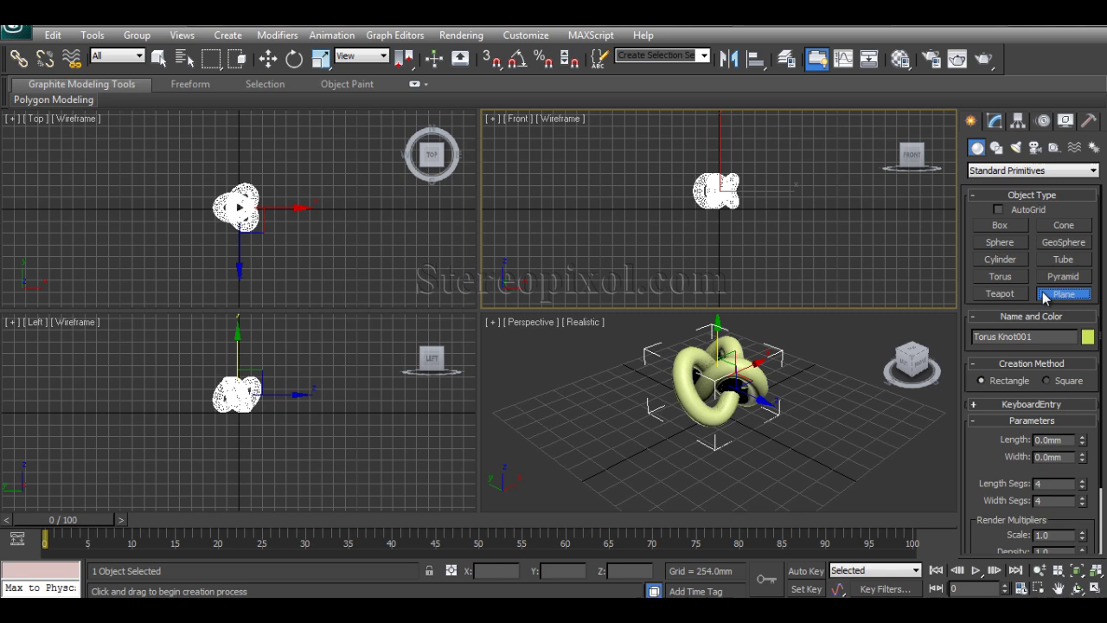
left_click(978, 171)
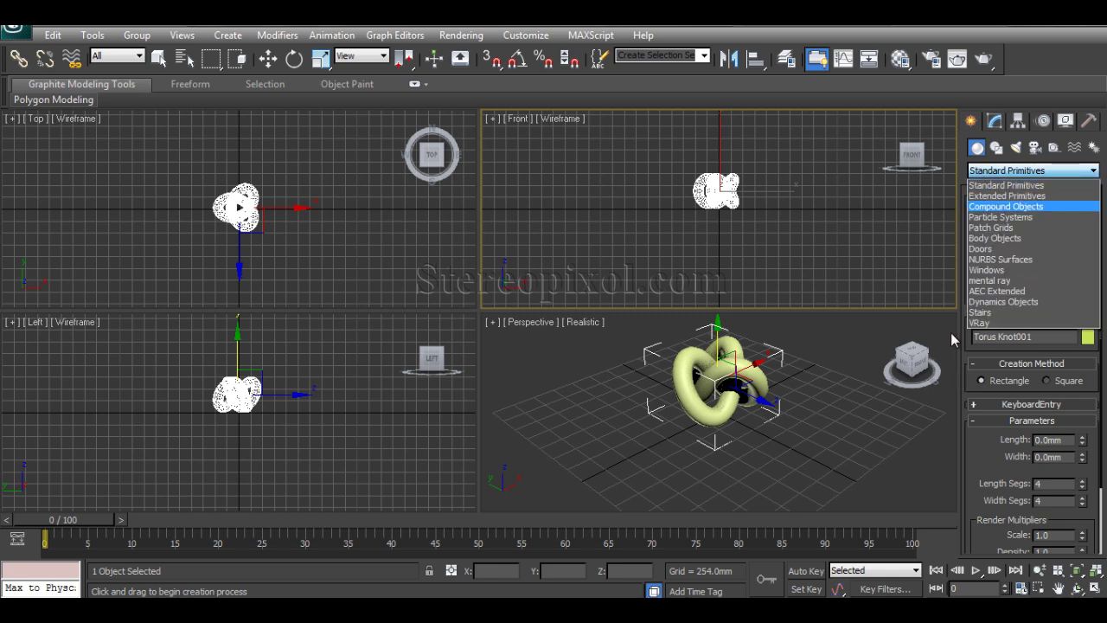
left_click(982, 323)
left_click(1001, 242)
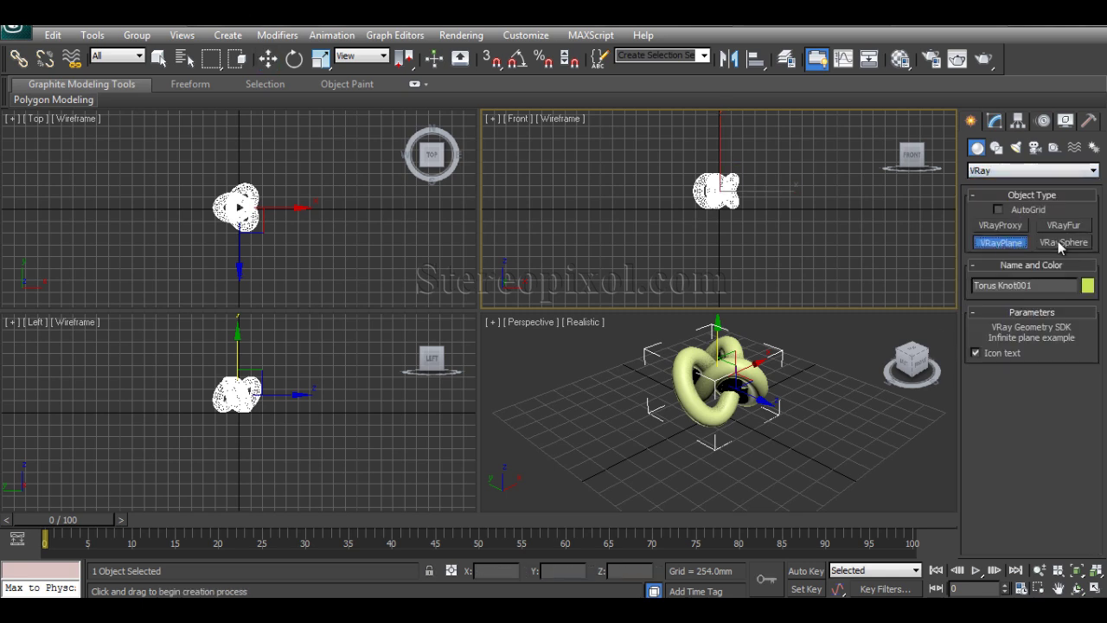
left_click(269, 210)
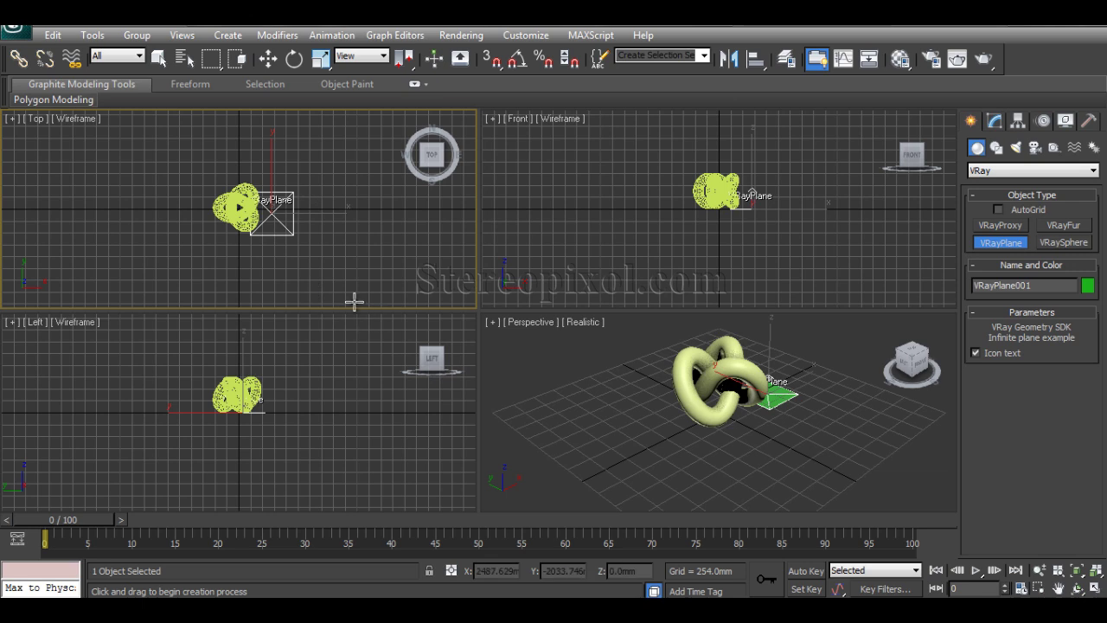
key("w")
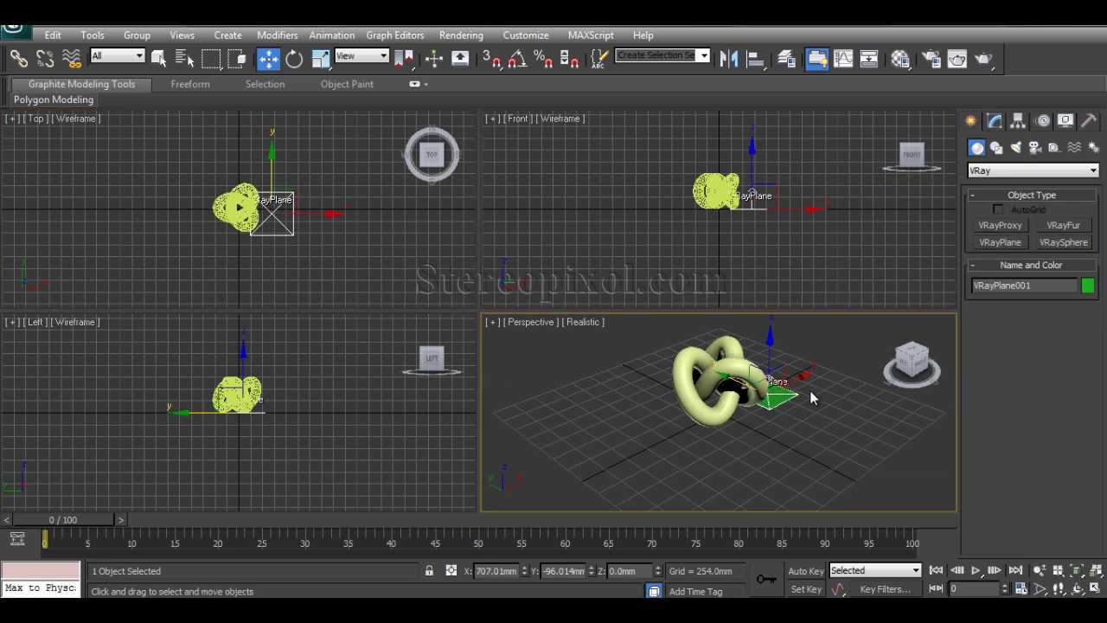
left_click_drag(810, 395, 800, 464)
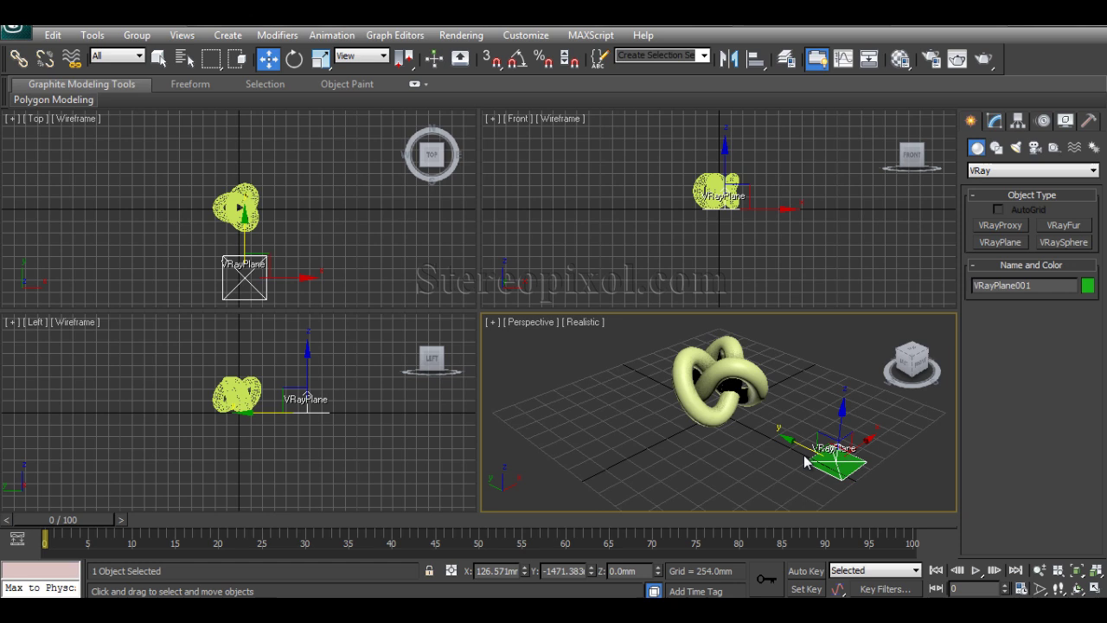
Draw a VRayLight plane light in the Front view.
left_click(730, 436)
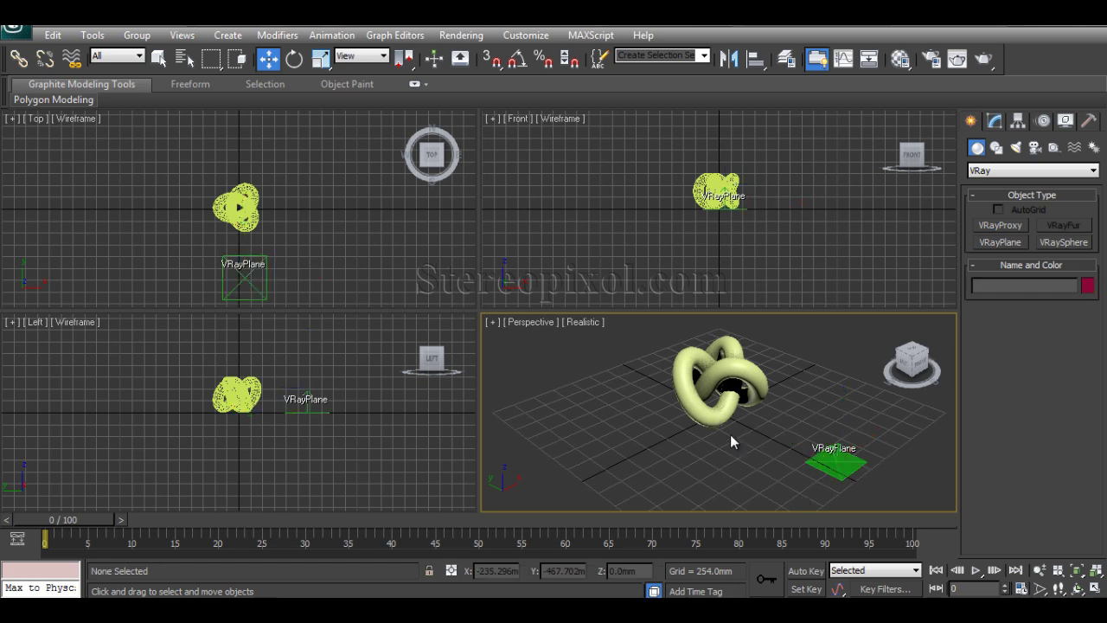
left_click(722, 411)
left_click(817, 428)
left_click(832, 463)
left_click(1015, 147)
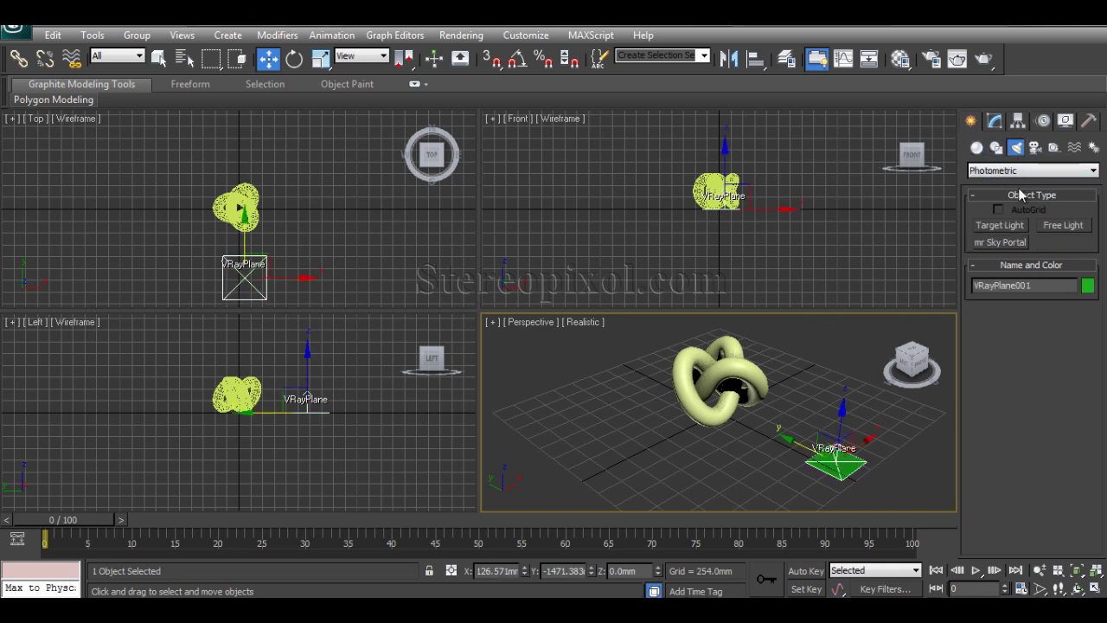
left_click(997, 173)
left_click(994, 200)
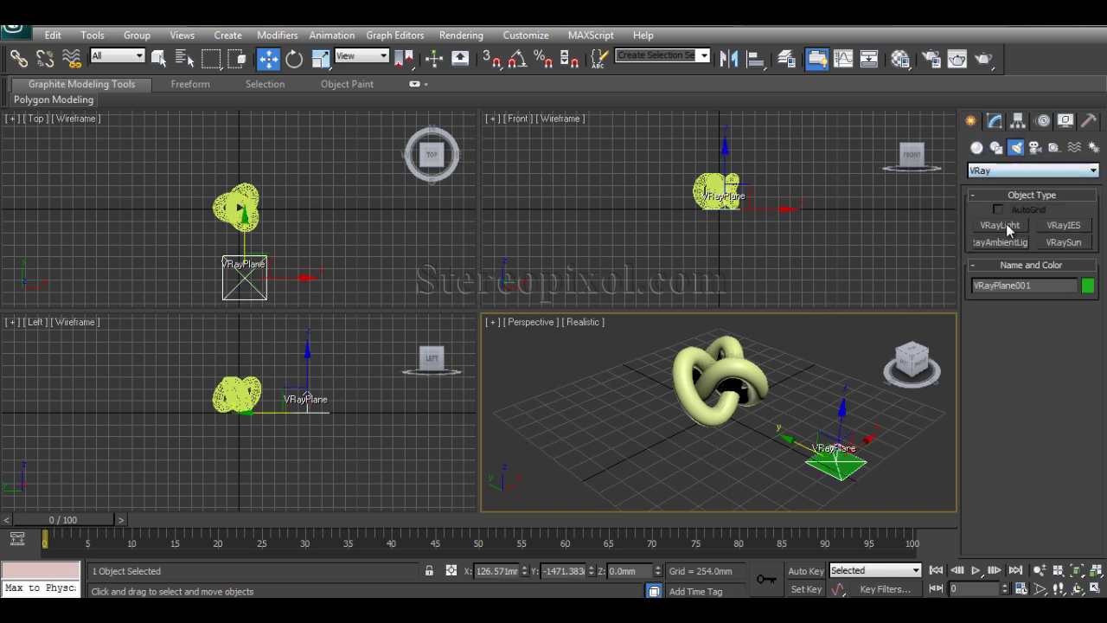
left_click(1008, 226)
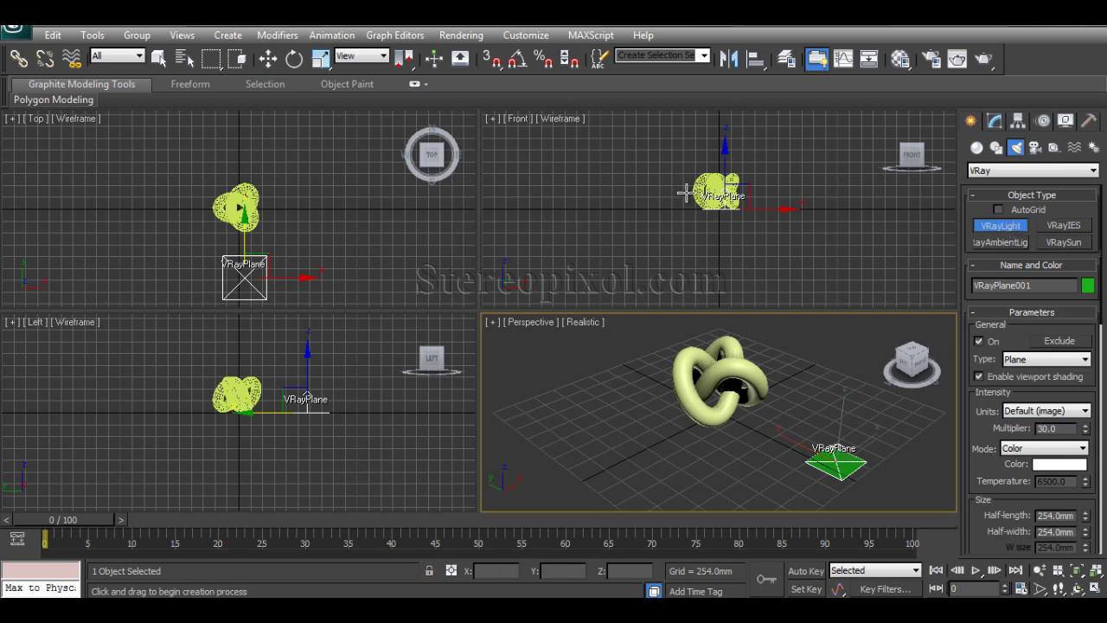
left_click(678, 160)
left_click_drag(707, 177, 731, 157)
Tilt VRayLight001 -38° on X and raise it to about 2382.65 mm on Z.
key("e")
key("w")
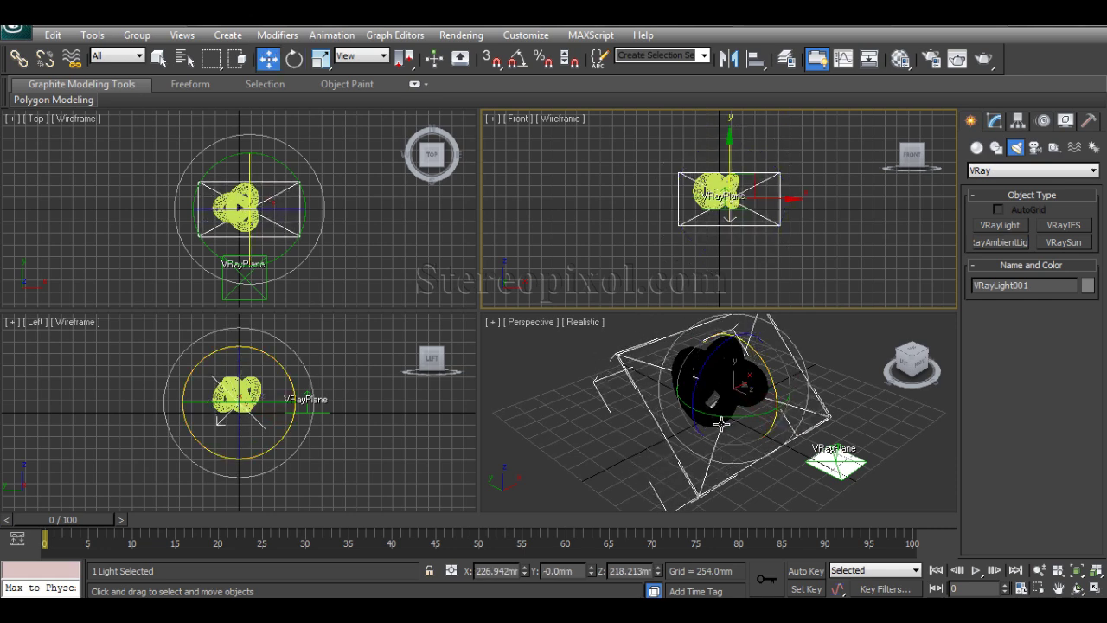
right_click(725, 421)
left_click_drag(695, 372, 829, 261)
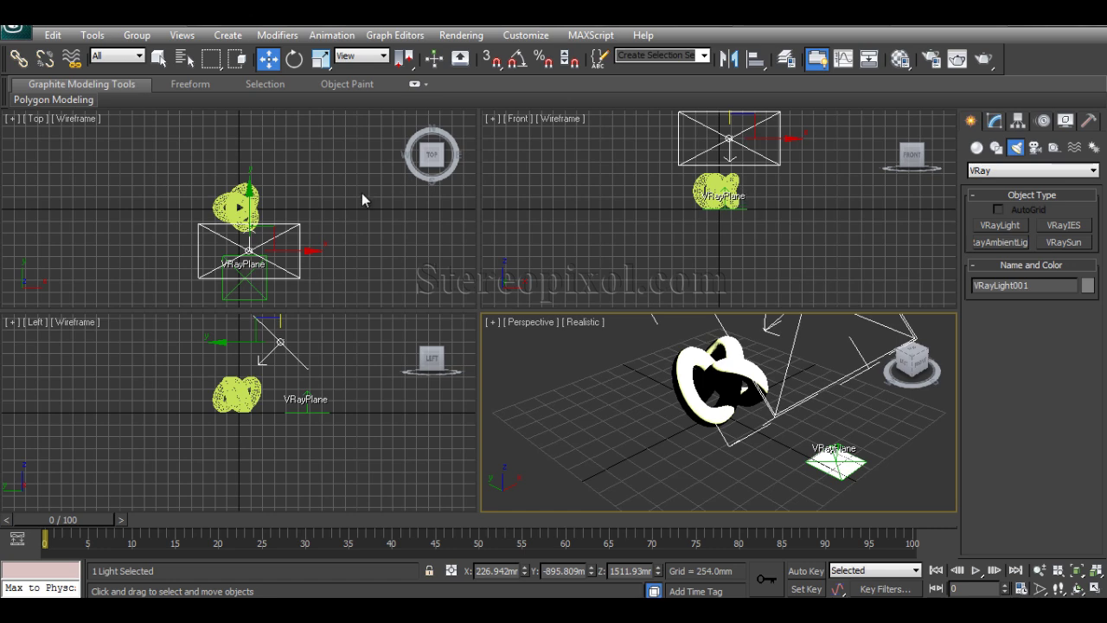
middle_click_drag(320, 396, 332, 398)
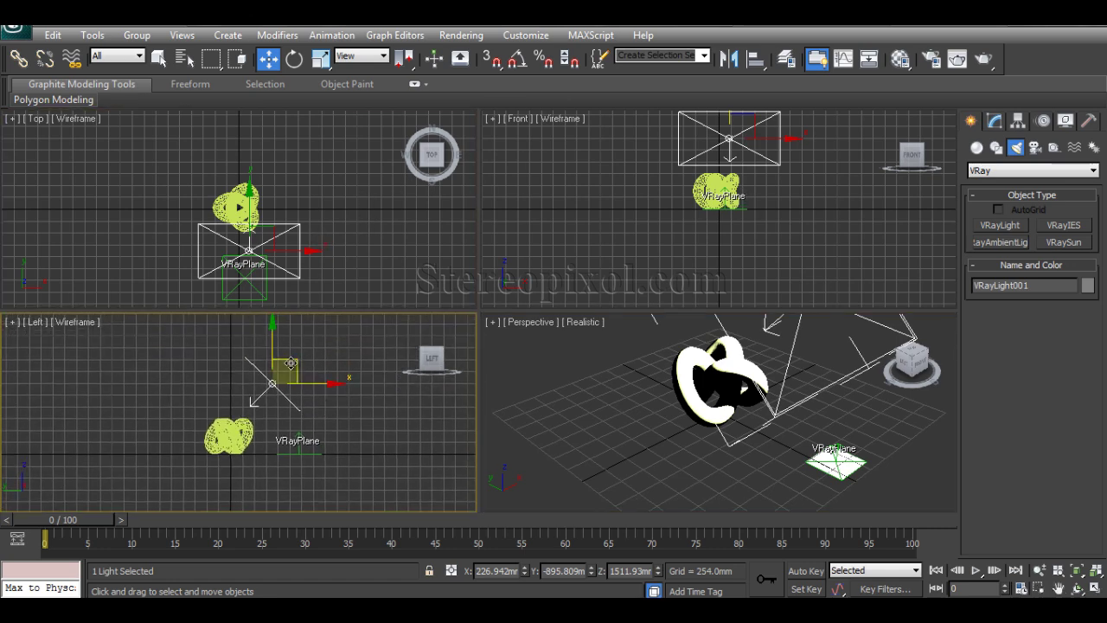
left_click_drag(294, 359, 333, 316)
middle_click_drag(808, 429, 753, 444)
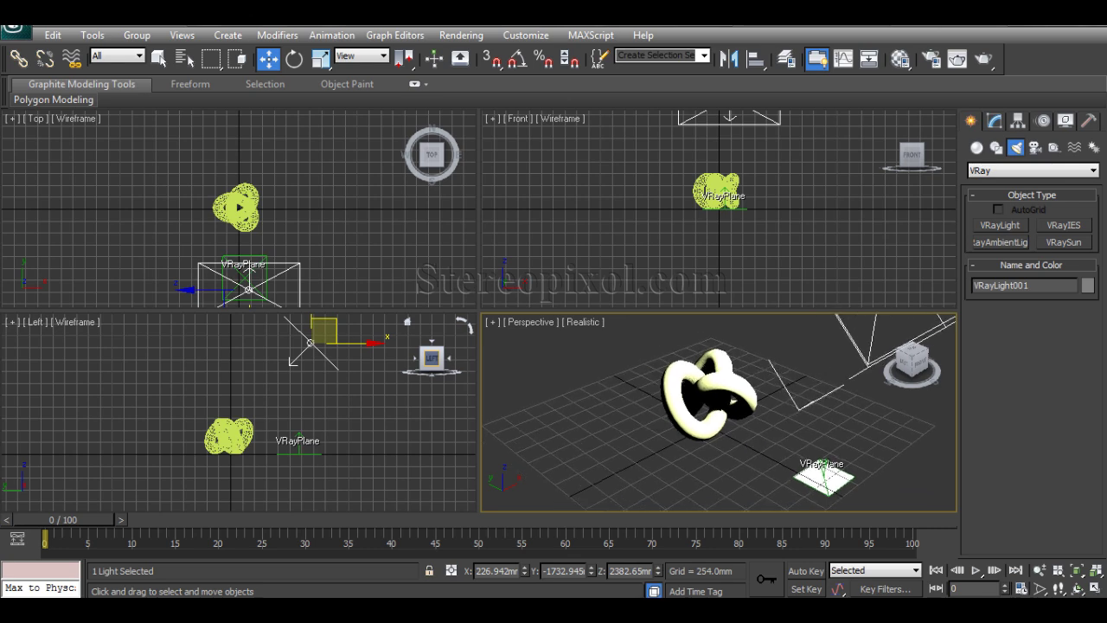
Test-render the Perspective view, cancel it partway, and close the frame window.
left_click(984, 59)
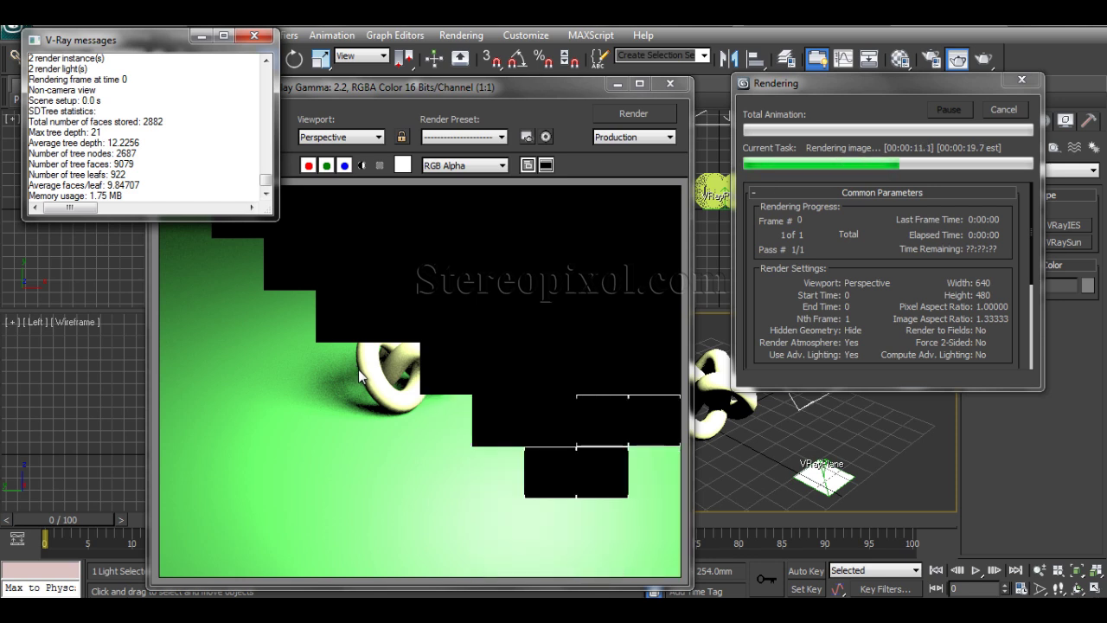
left_click(1003, 109)
left_click(669, 83)
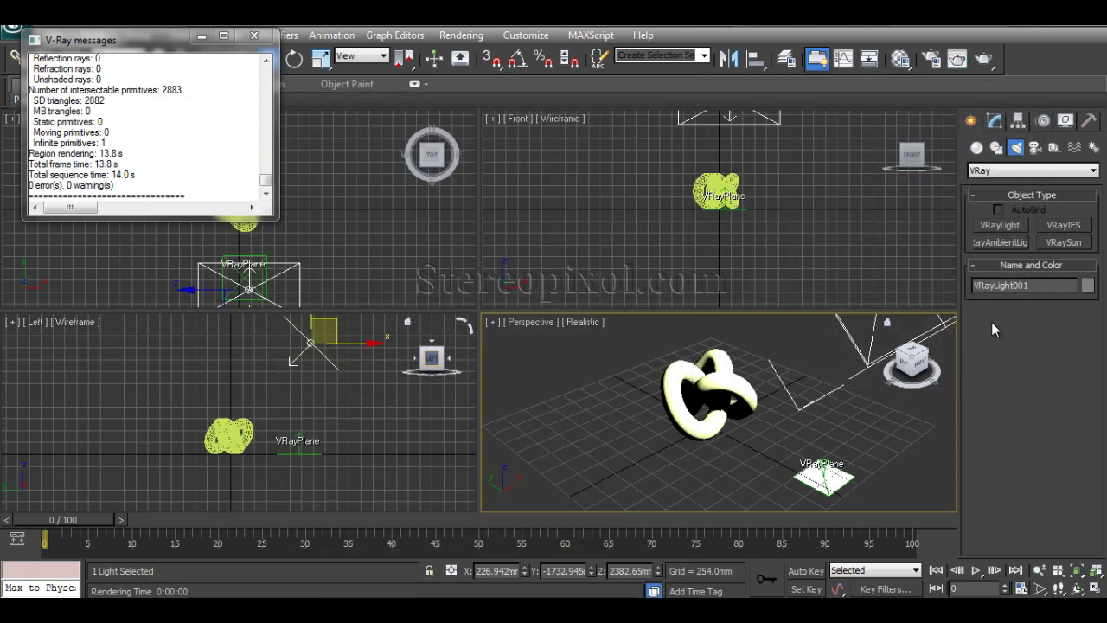
Lower VRayLight001's multiplier from 30 to 10.
left_click(994, 121)
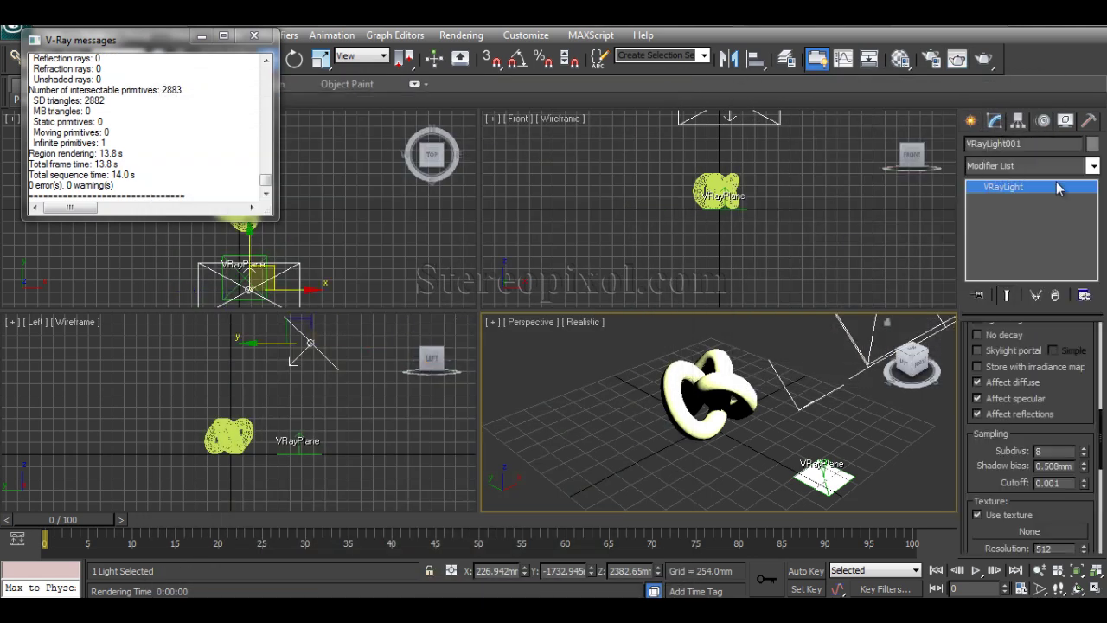
scroll(1072, 454, "up", 5)
scroll(1072, 454, "up", 5)
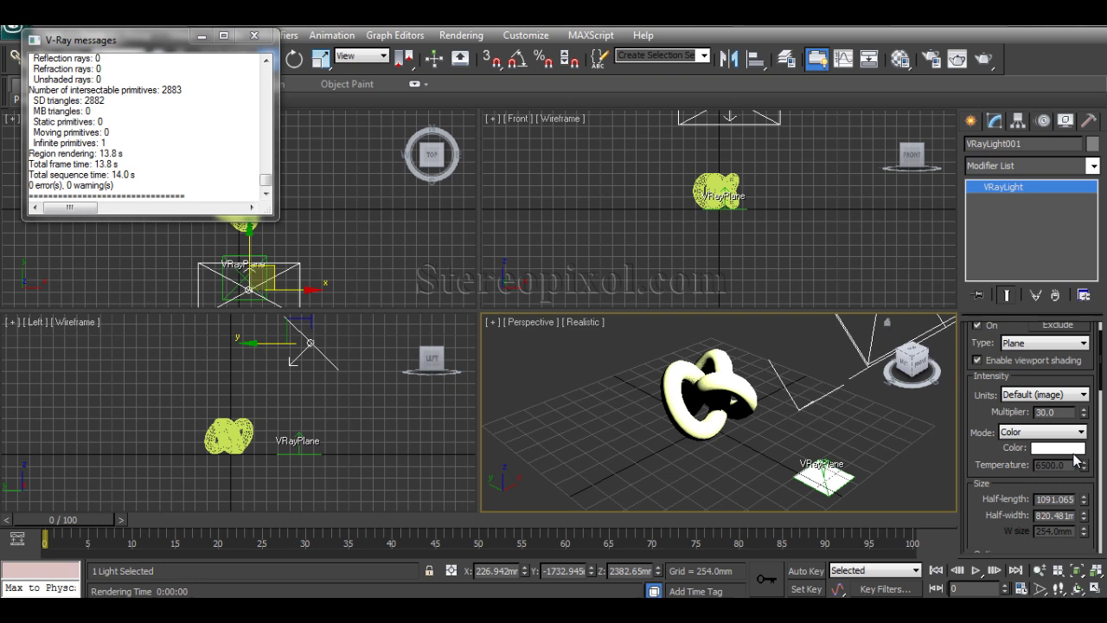
double_click(1046, 413)
type("10")
key("Return")
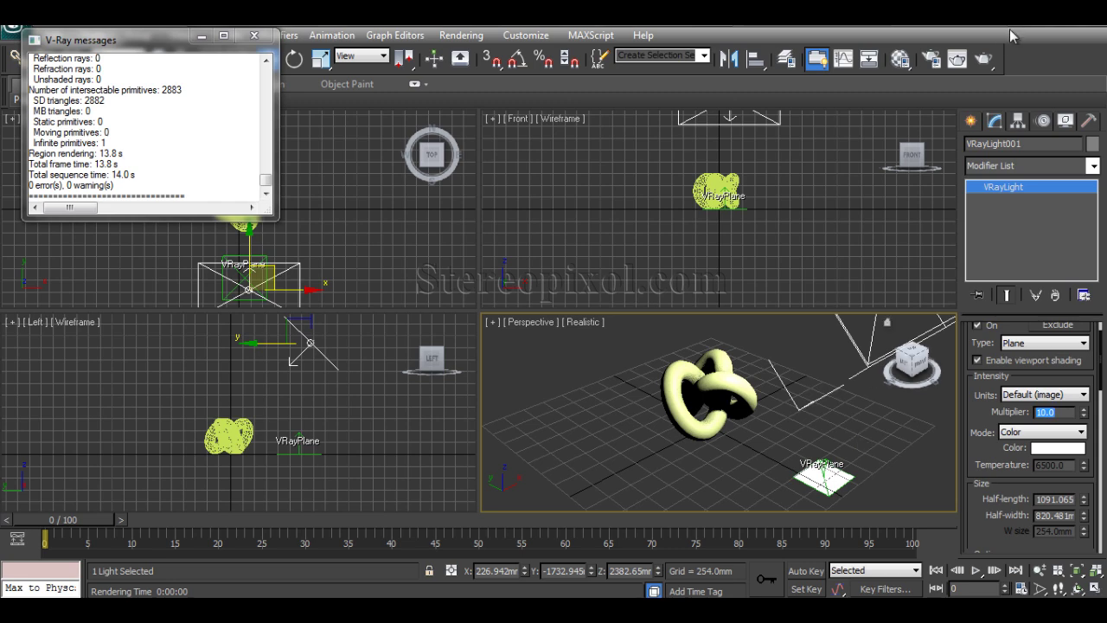
Re-render the scene with the dimmer light, then close the frame window and V-Ray log.
left_click(983, 57)
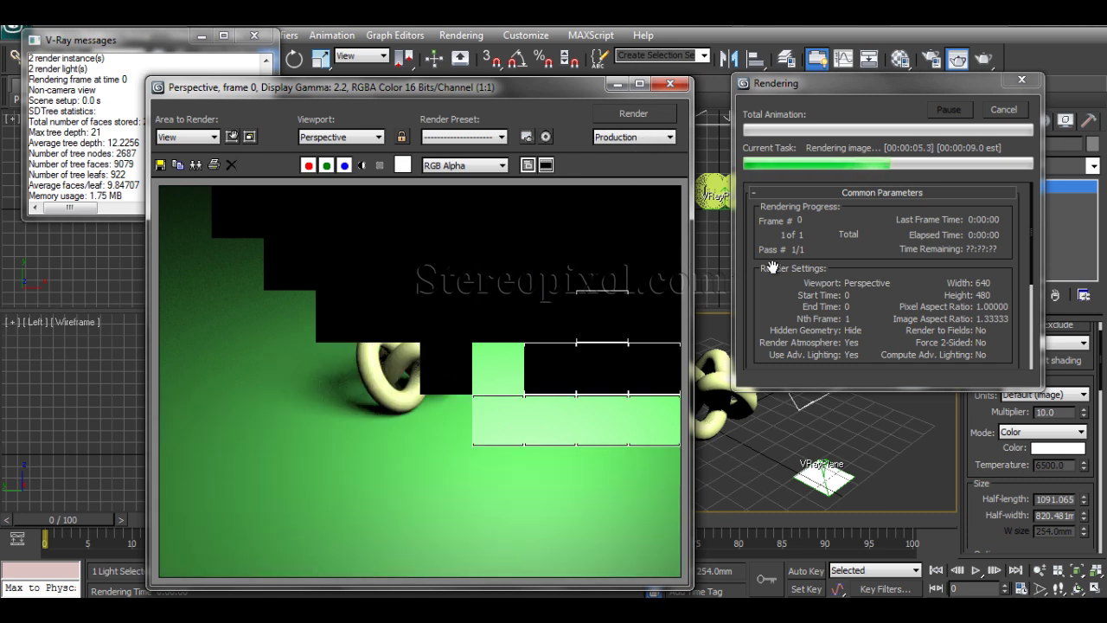
left_click(670, 83)
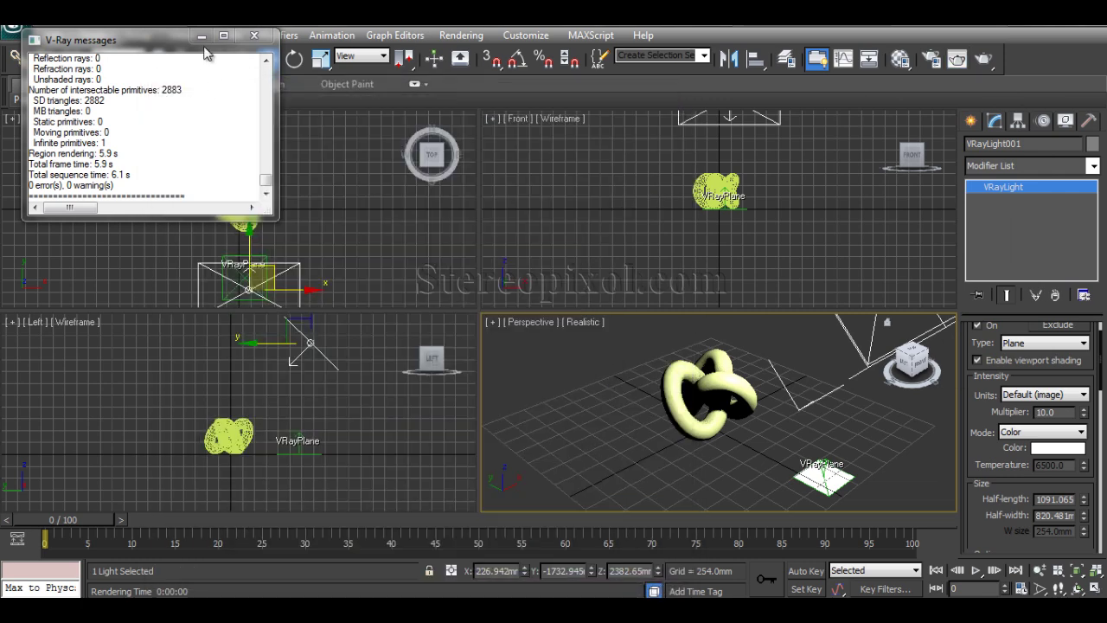
left_click(254, 35)
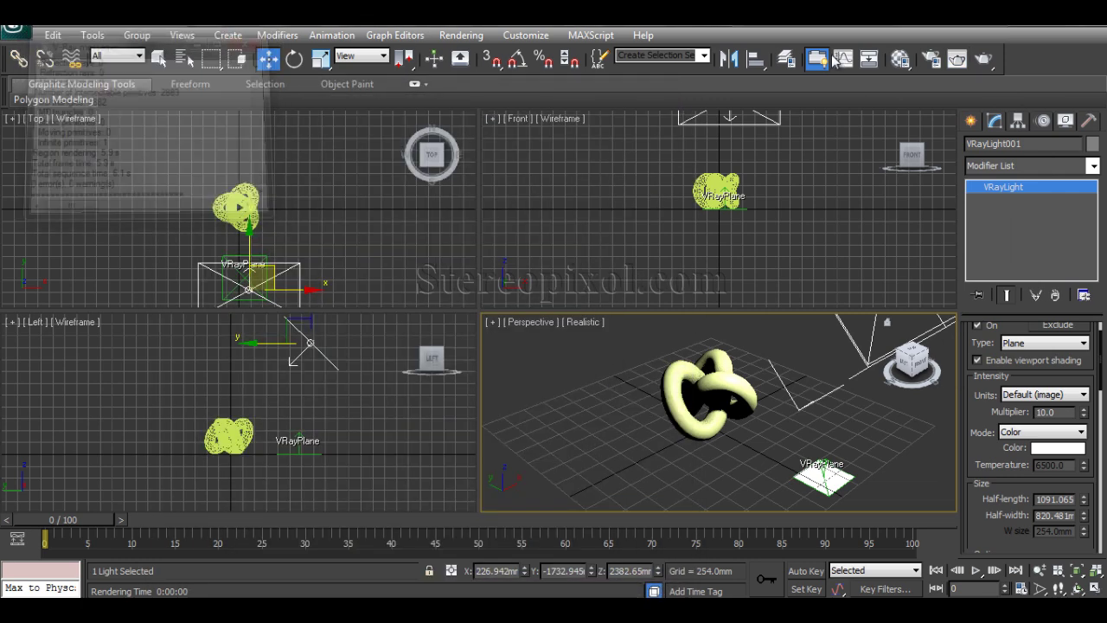
Open the Material Editor on 01 - Default, shift it left, and show the Material/Map Browser.
left_click(901, 59)
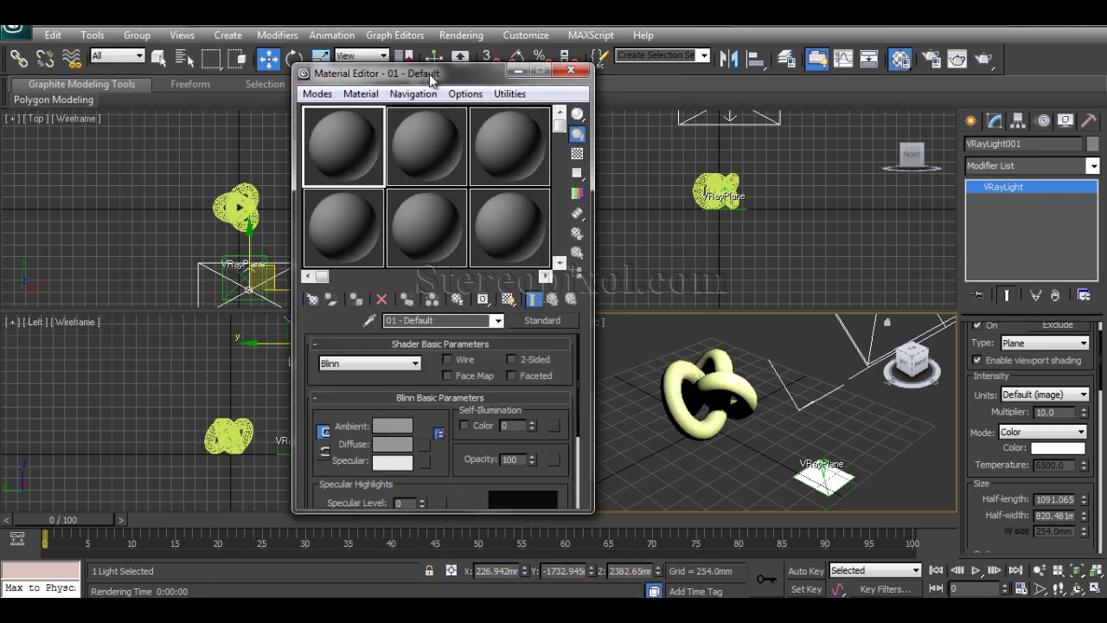
left_click_drag(429, 73, 384, 74)
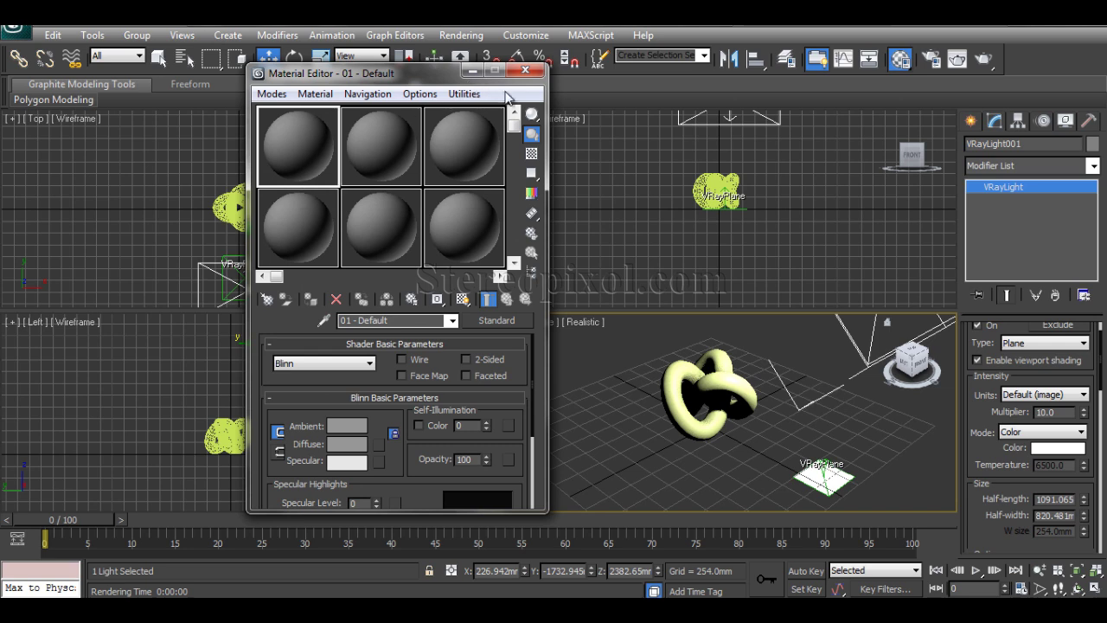
left_click(498, 322)
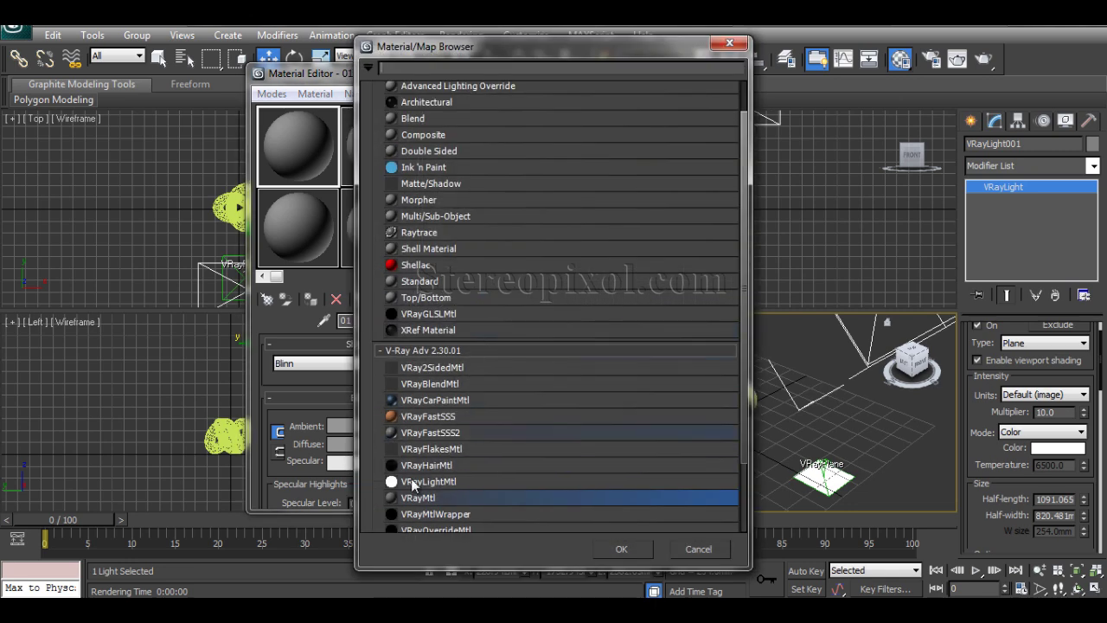
In Render Setup, switch the production renderer to Default Scanline and back to V-Ray Adv 2.30.01.
left_click(727, 45)
left_click(930, 58)
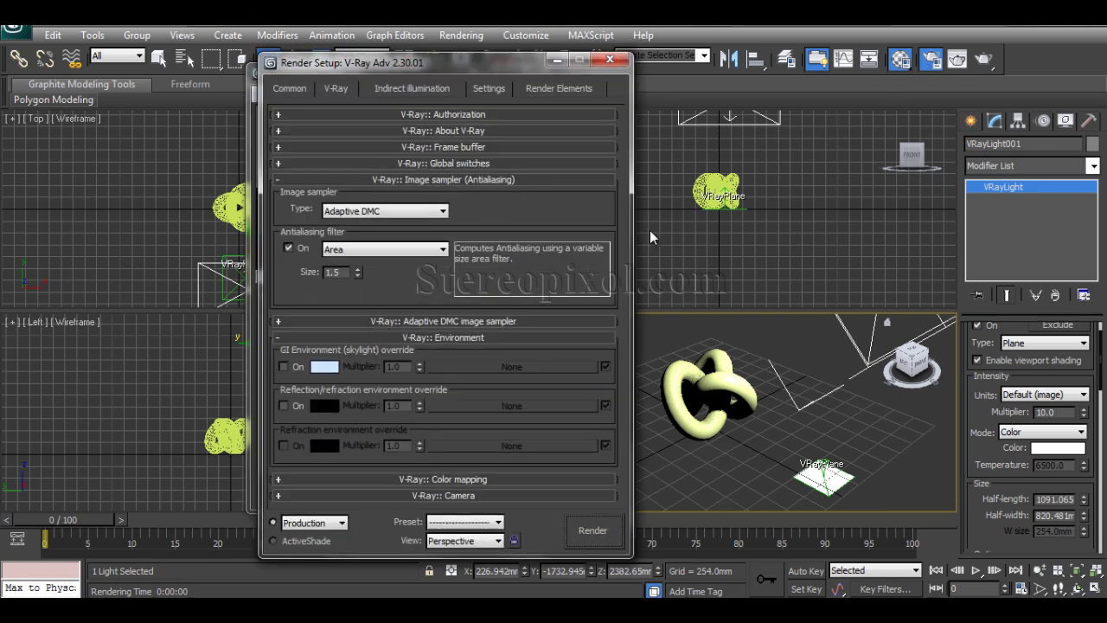
left_click(291, 88)
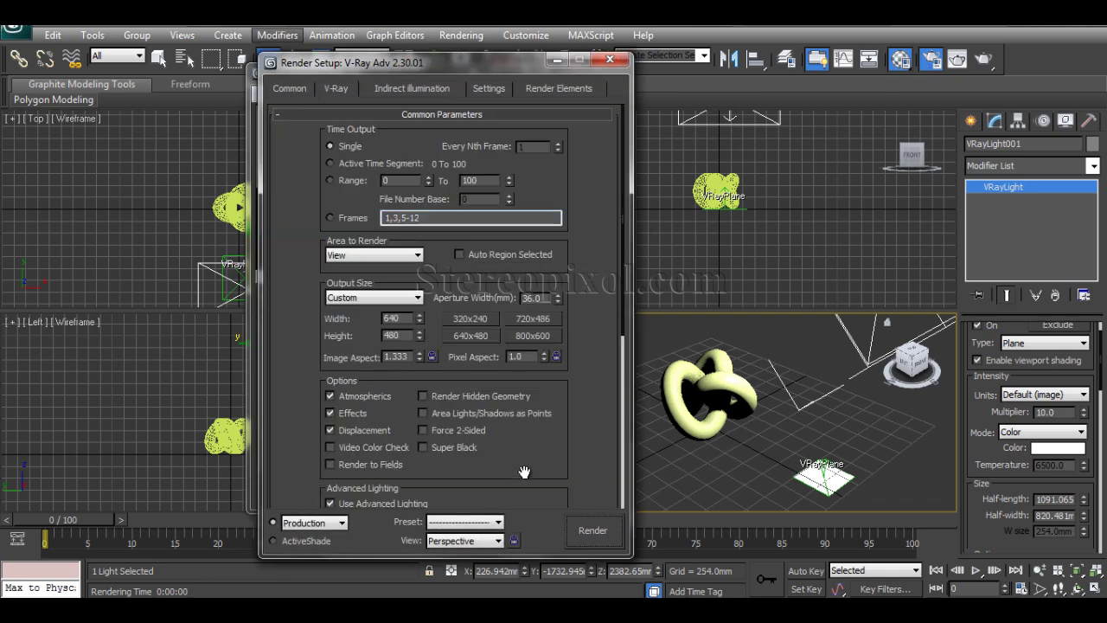
left_click_drag(524, 471, 527, 186)
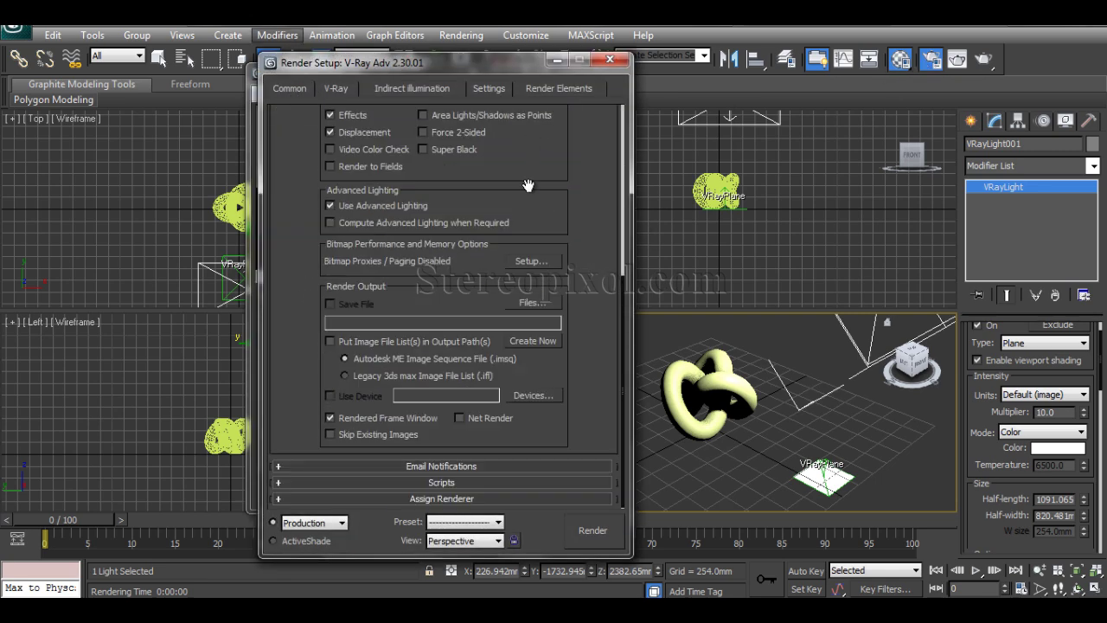
left_click(509, 498)
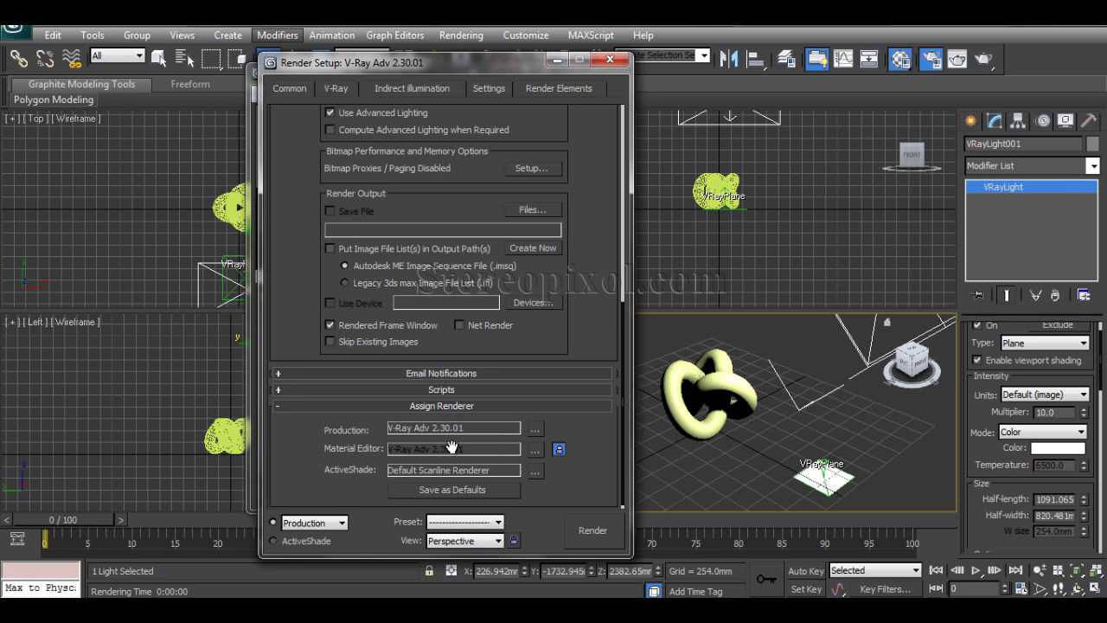
left_click(534, 430)
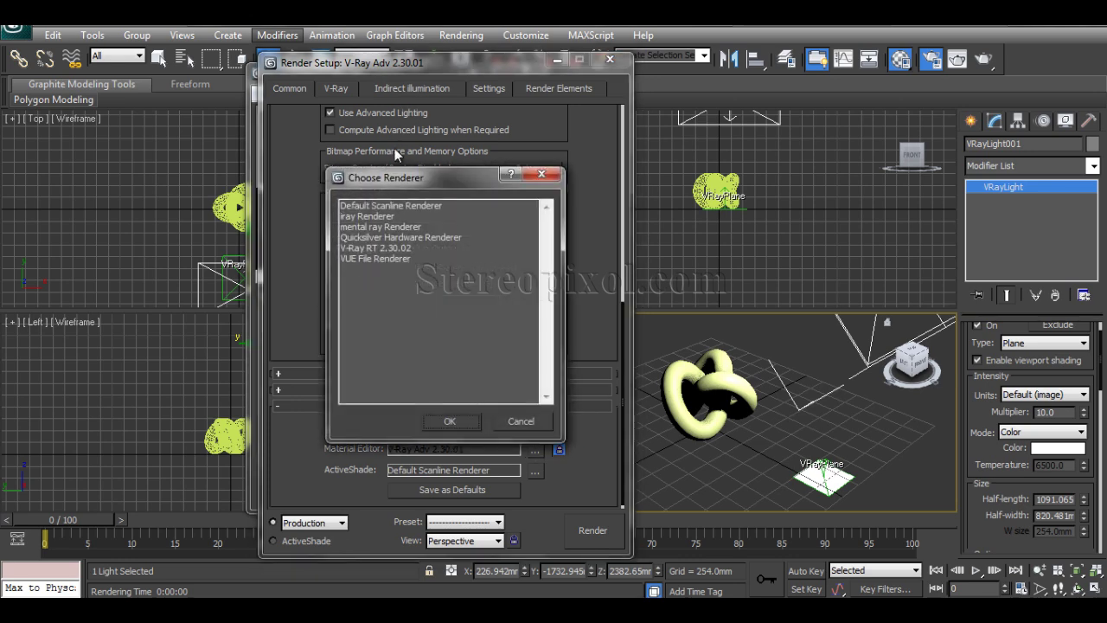
double_click(398, 206)
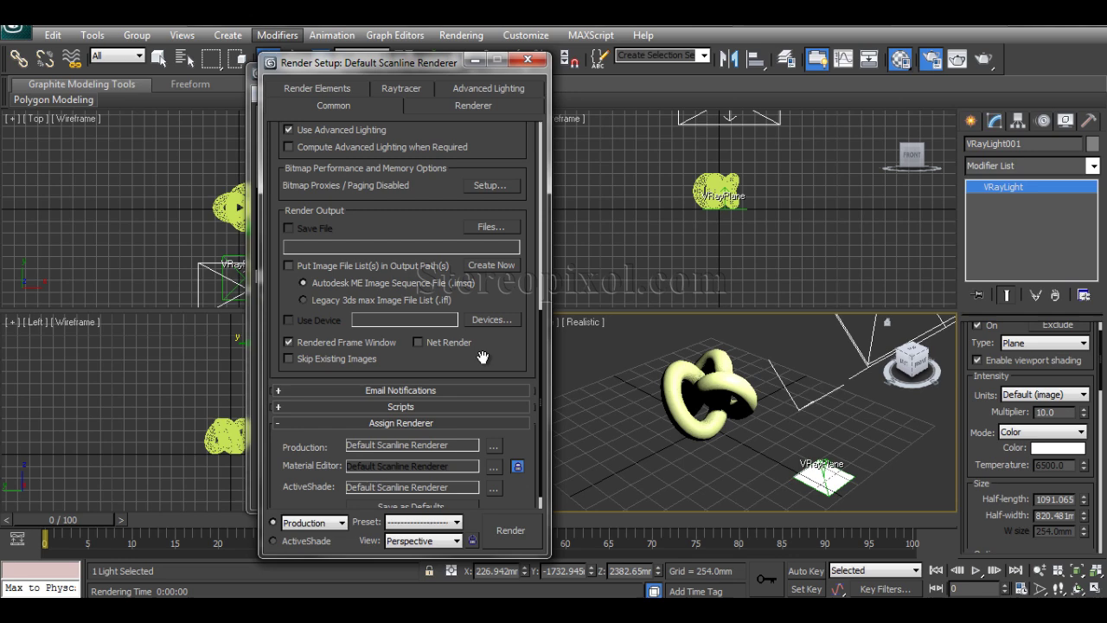
left_click(494, 445)
double_click(364, 238)
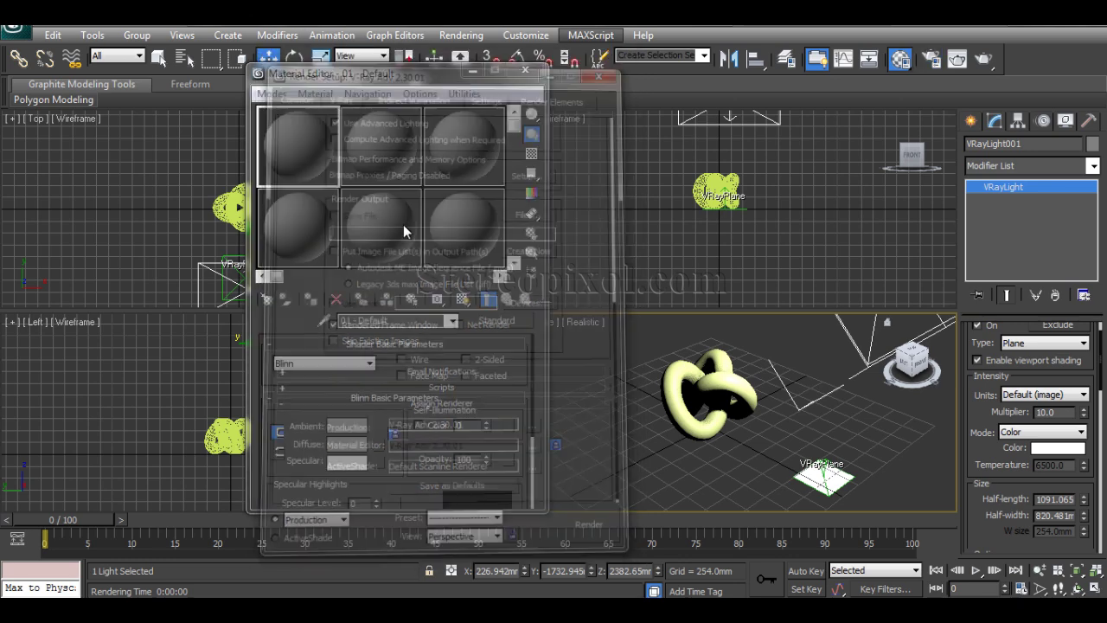
Convert the 01 - Default sample material into a VRayMtl.
left_click(610, 59)
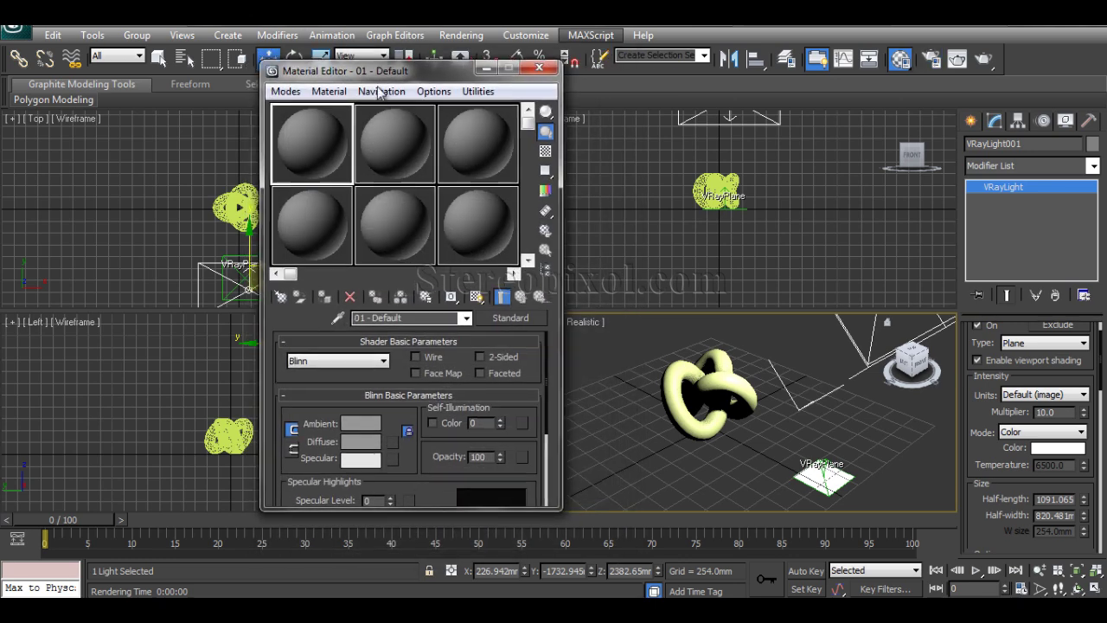
left_click(509, 320)
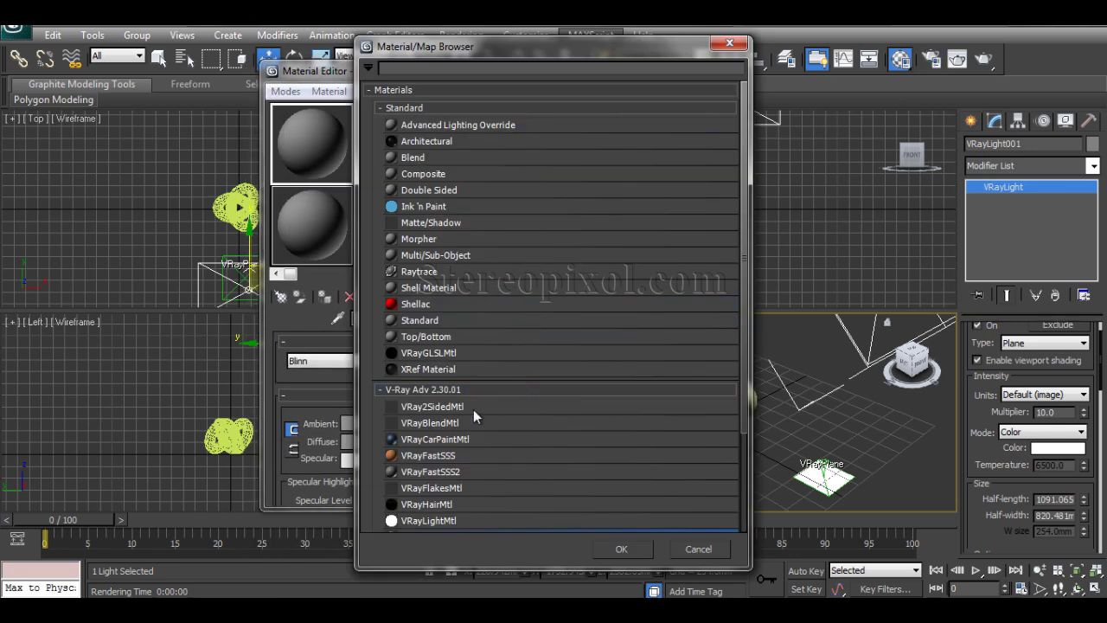
scroll(424, 510, "down", 3)
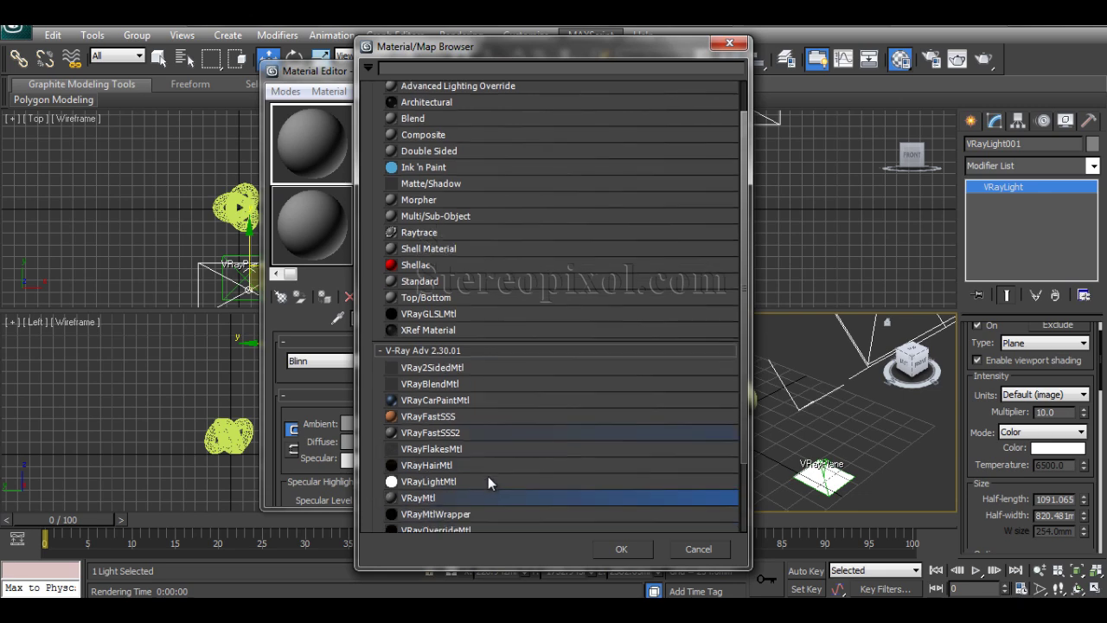
left_click(428, 459)
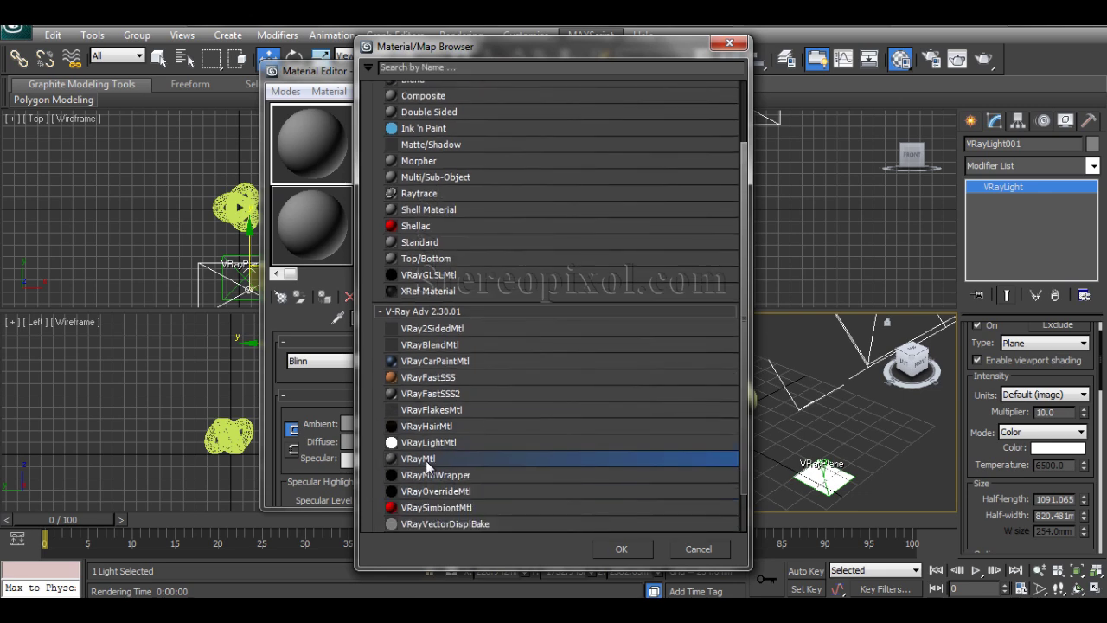
double_click(427, 460)
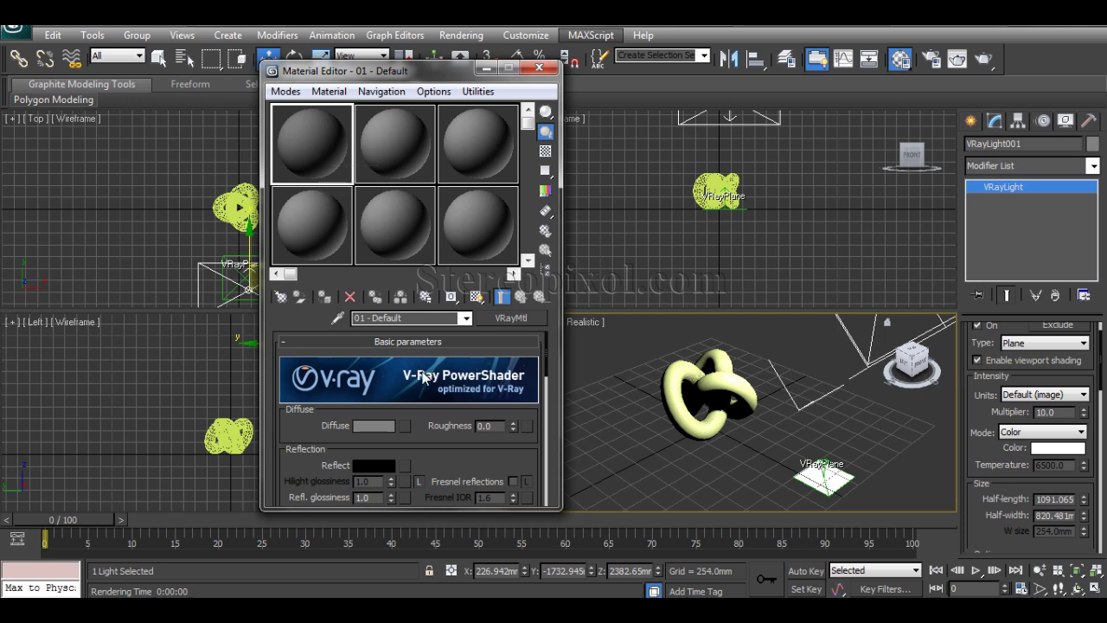
Assign the 01 - Default VRayMtl to Torus Knot001.
scroll(292, 446, "down", 2)
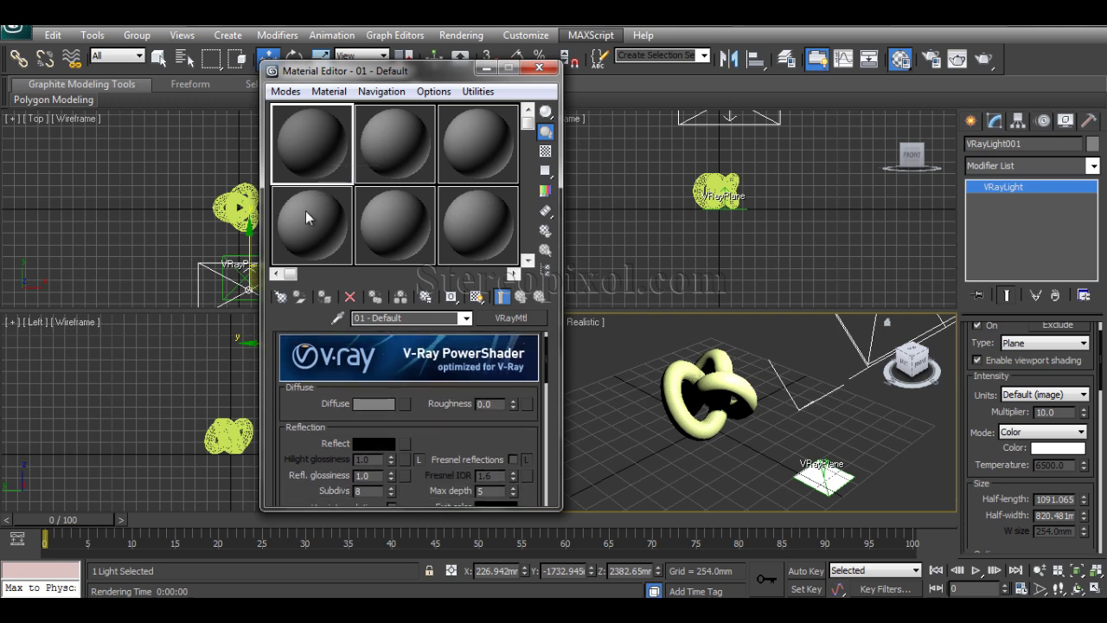
left_click(727, 396)
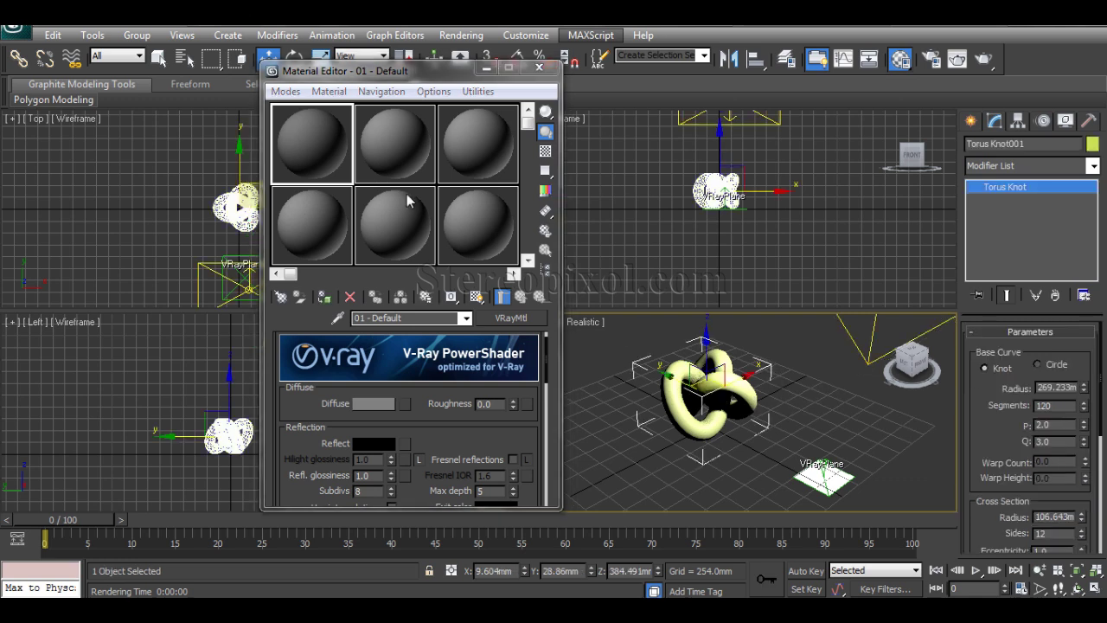
left_click(322, 300)
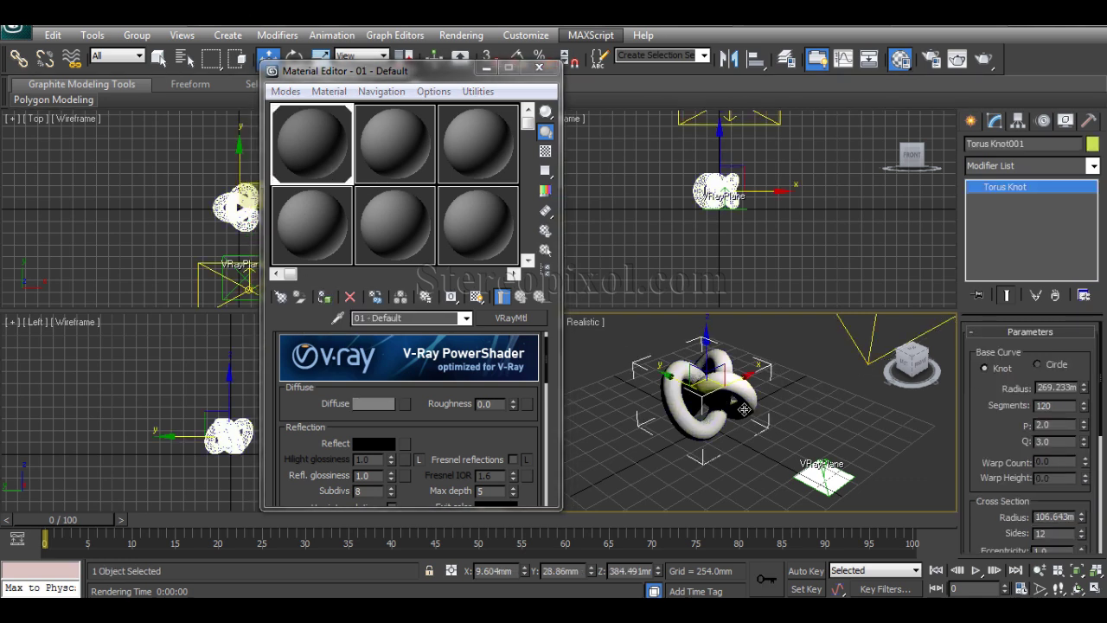
scroll(744, 409, "up", 3)
scroll(744, 409, "up", 1)
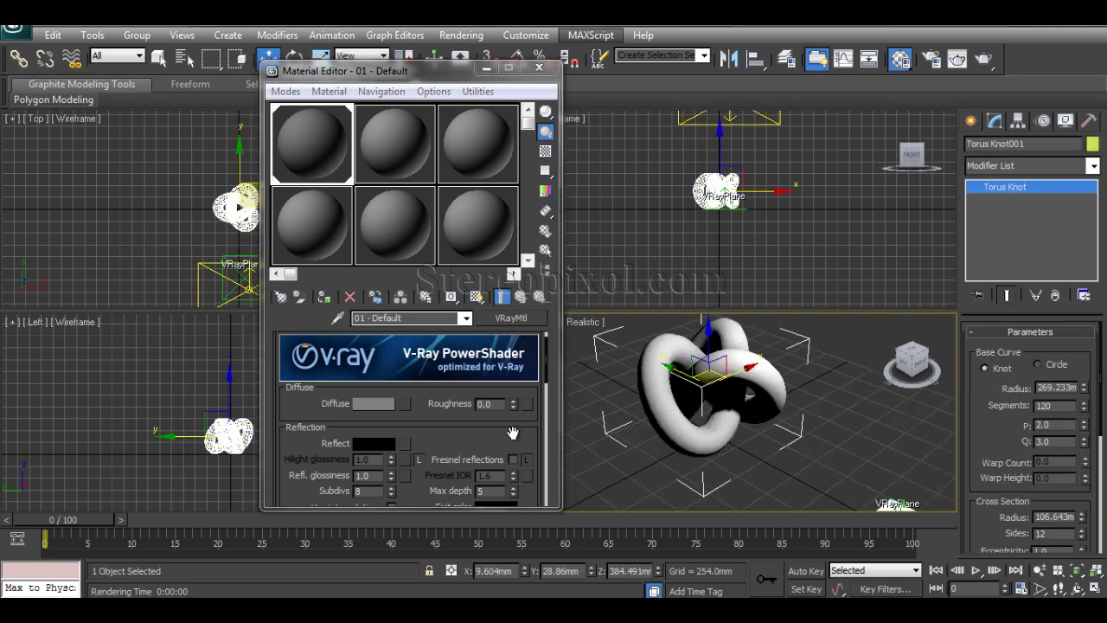
left_click_drag(474, 435, 478, 356)
scroll(477, 356, "down", 3)
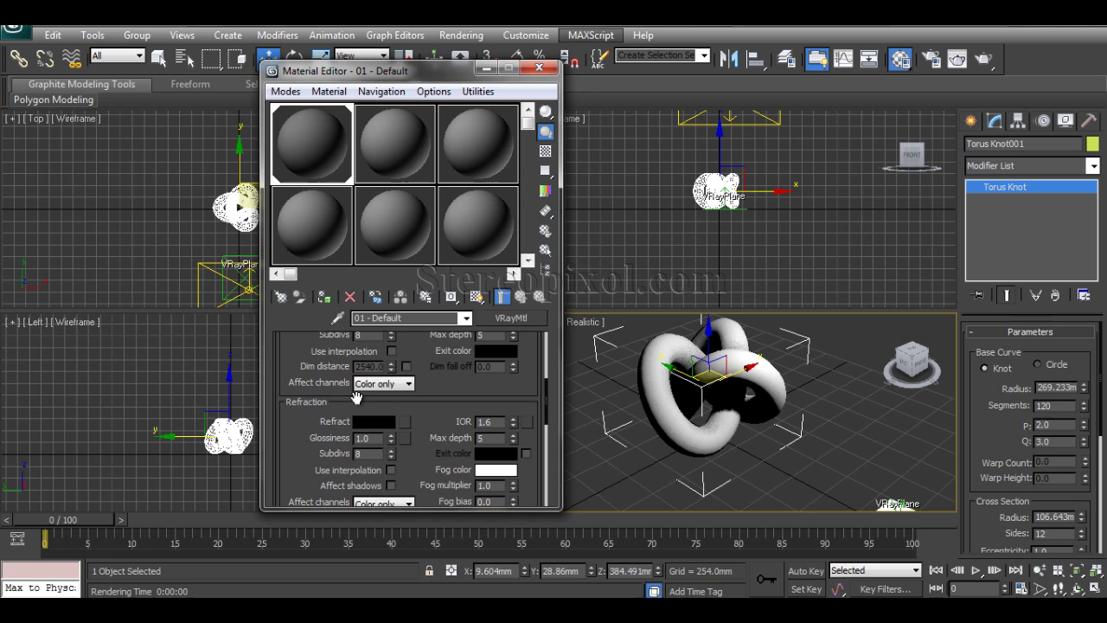
Set the VRayMtl refraction colour to pure white (255, 255, 255), keeping IOR at 1.6.
left_click(370, 423)
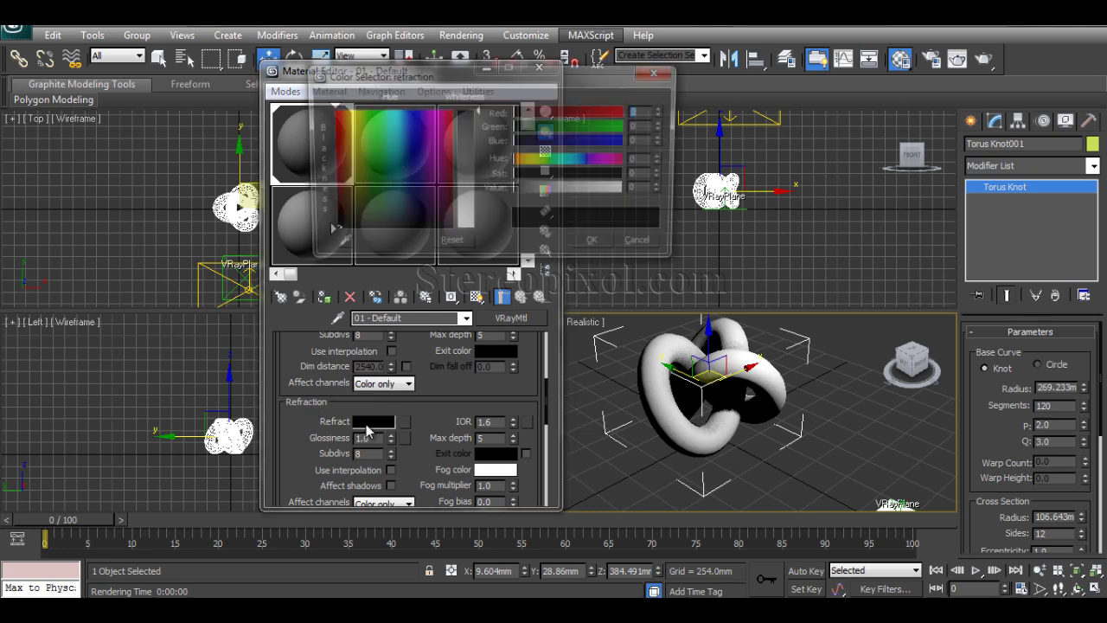
left_click_drag(521, 78, 750, 53)
left_click_drag(720, 120, 715, 214)
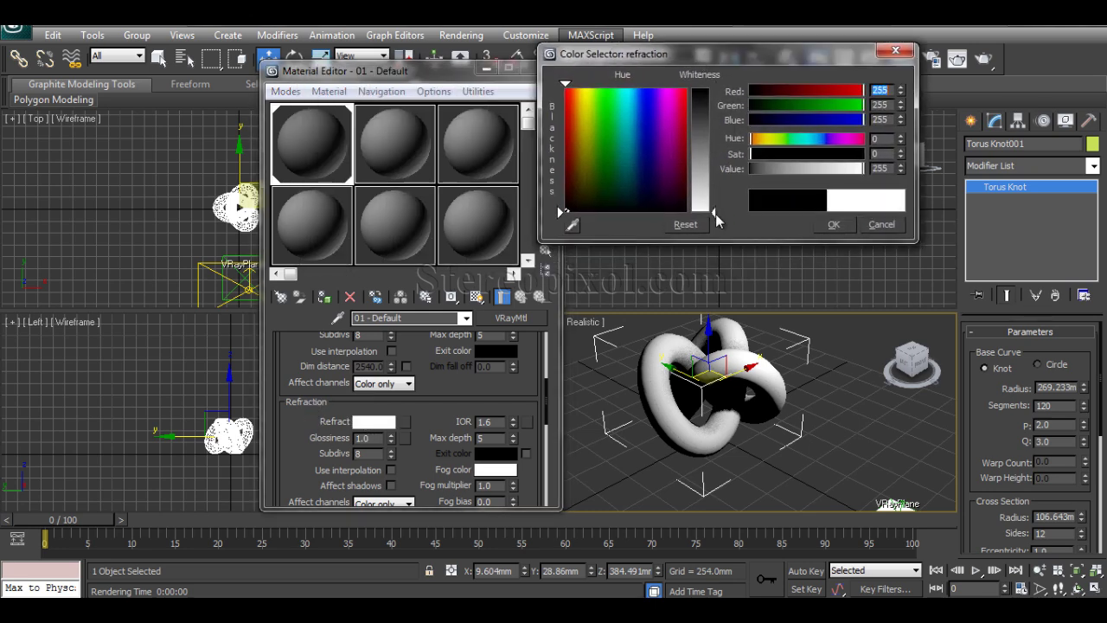
left_click(834, 224)
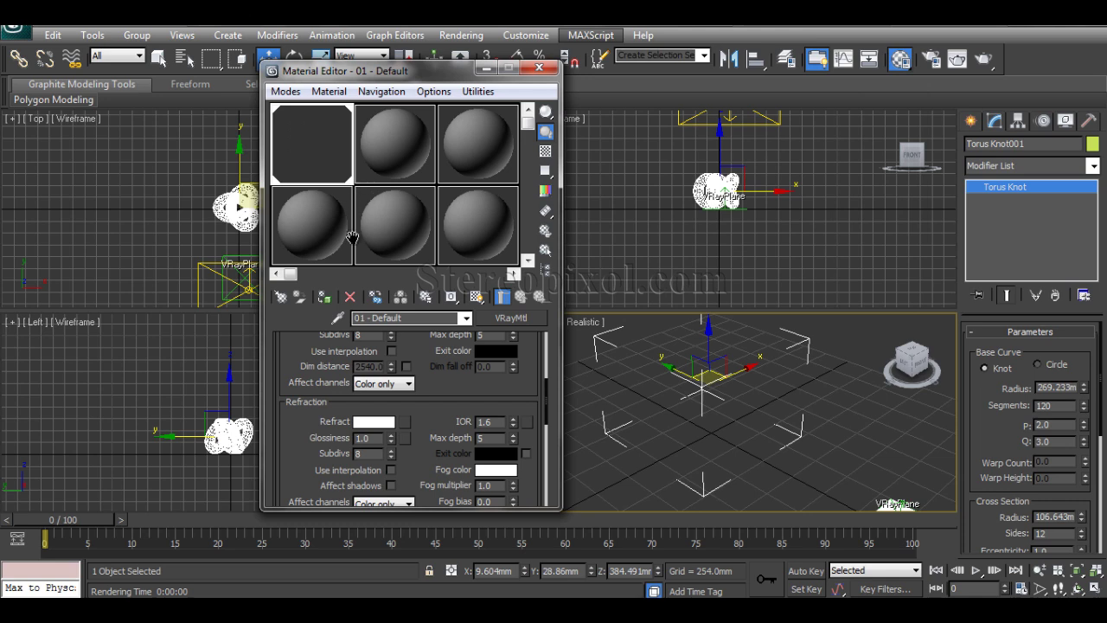
double_click(497, 423)
left_click(371, 423)
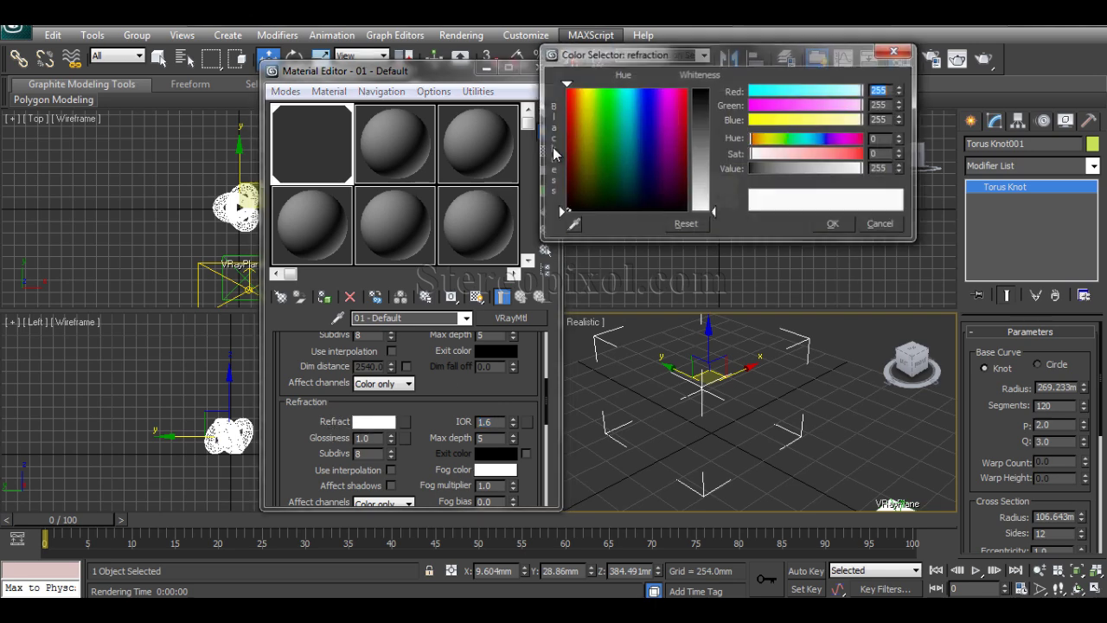
left_click(832, 225)
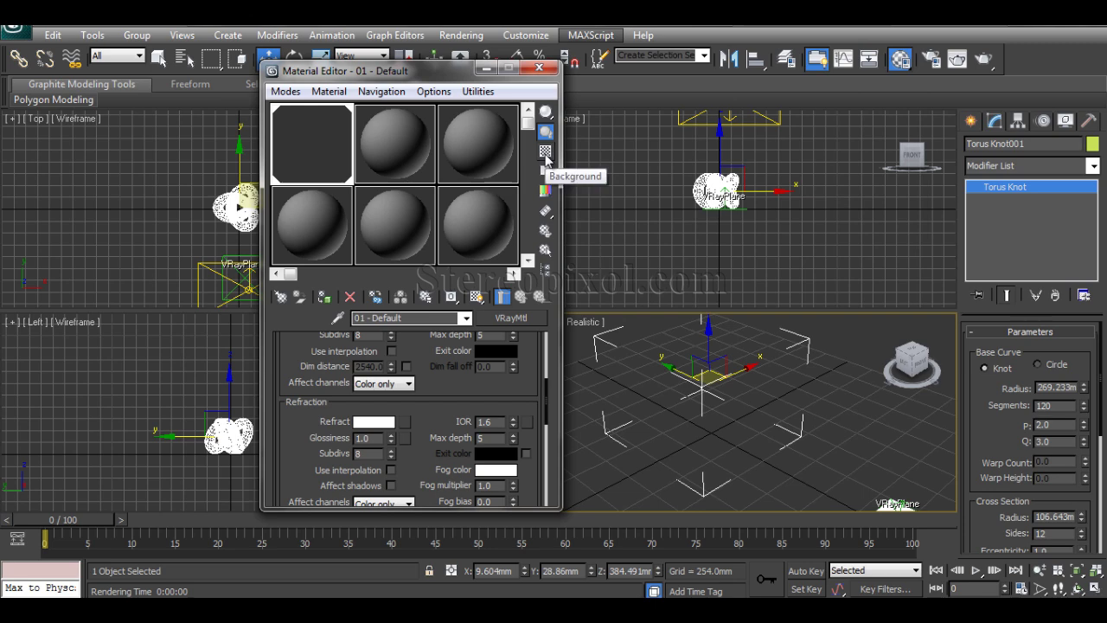
Preview the glass material magnified over a checker background, then render the Perspective view.
left_click(544, 153)
double_click(313, 136)
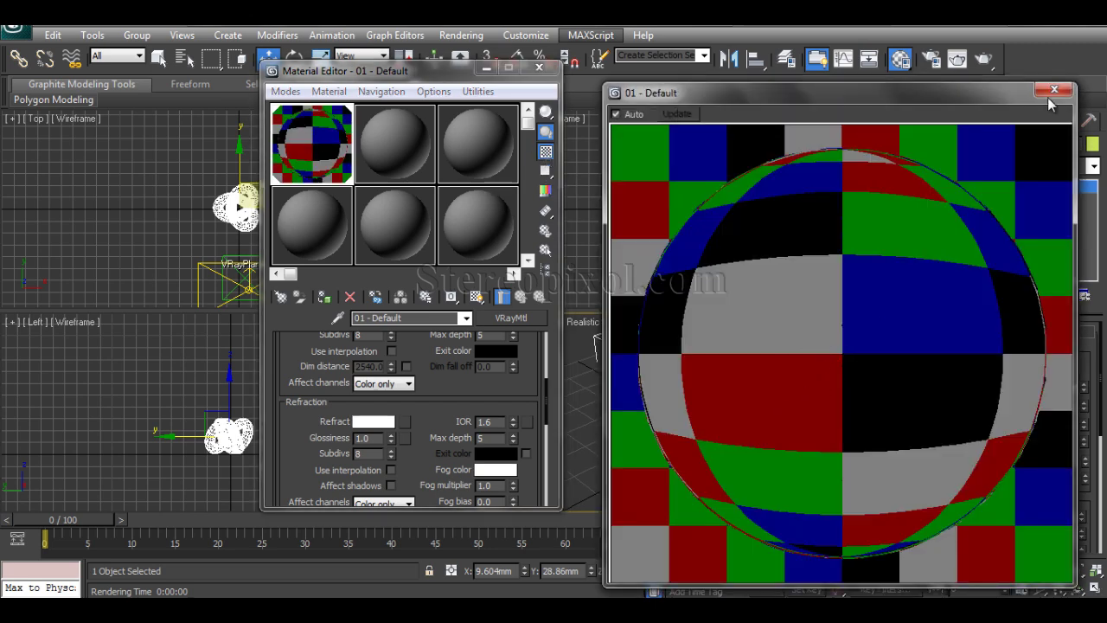
left_click(1053, 91)
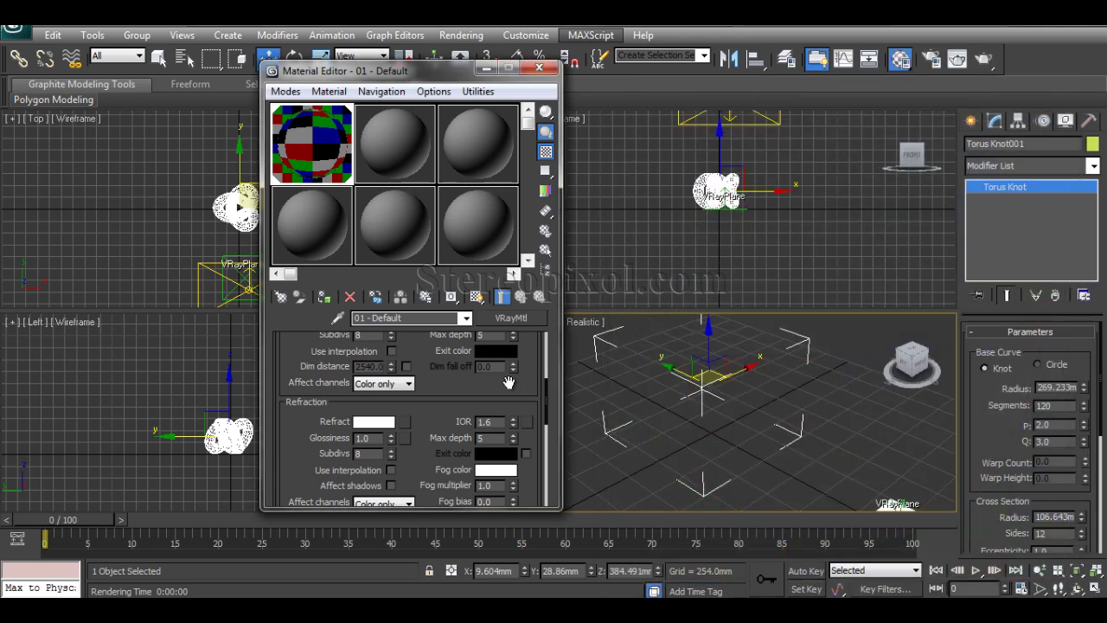
left_click(982, 61)
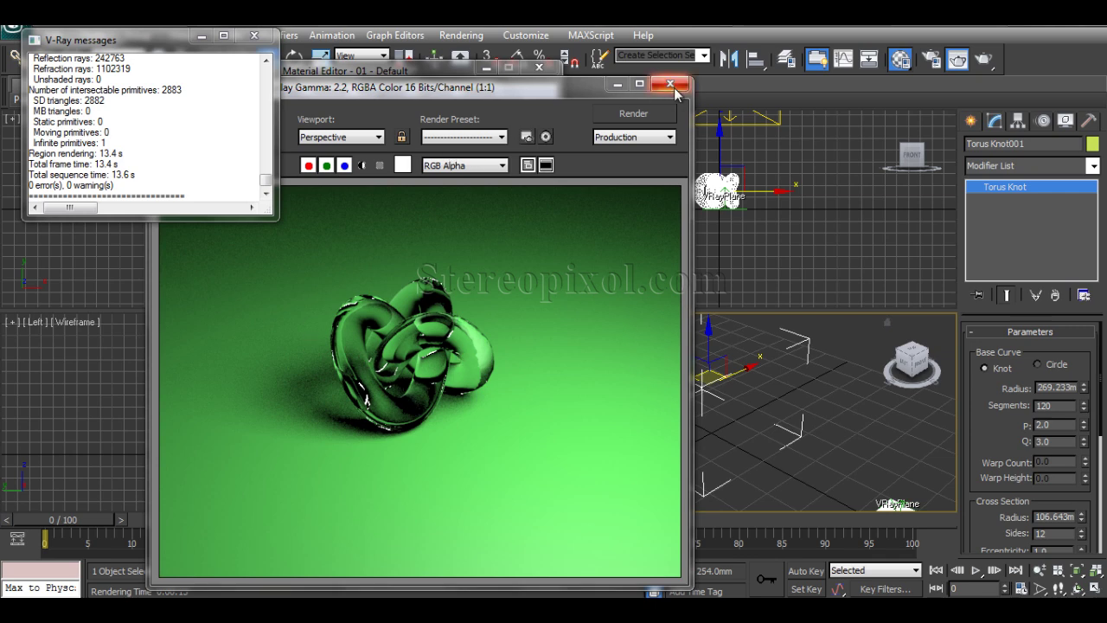
Review the glass VRayMtl rollouts and the last render, then select the second, unused material slot.
left_click(640, 86)
left_click_drag(444, 382, 456, 478)
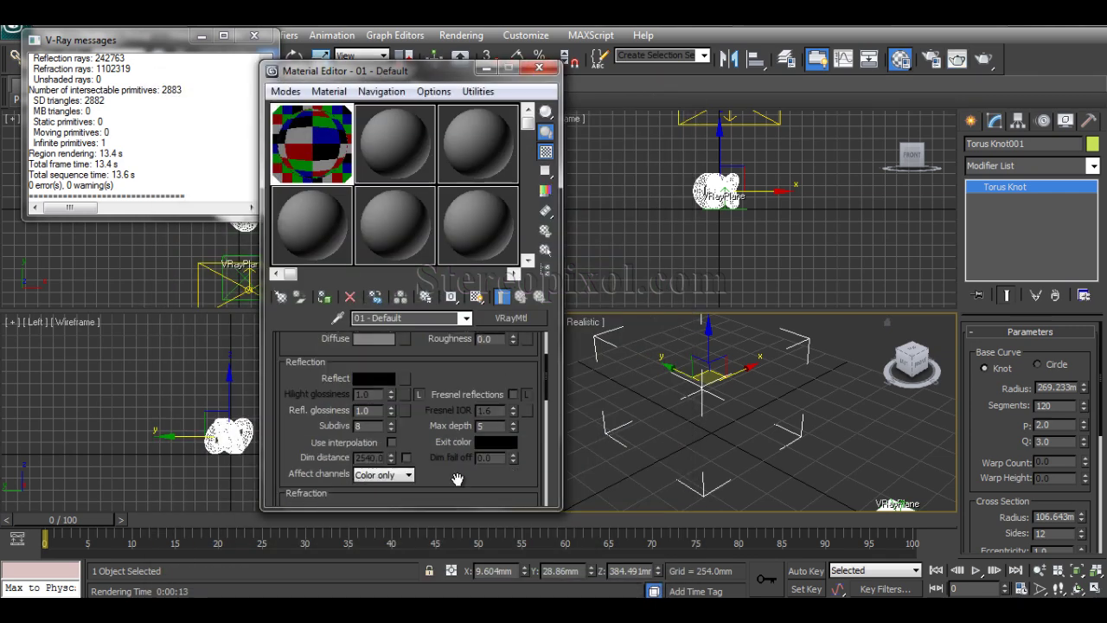
left_click_drag(430, 372, 411, 386)
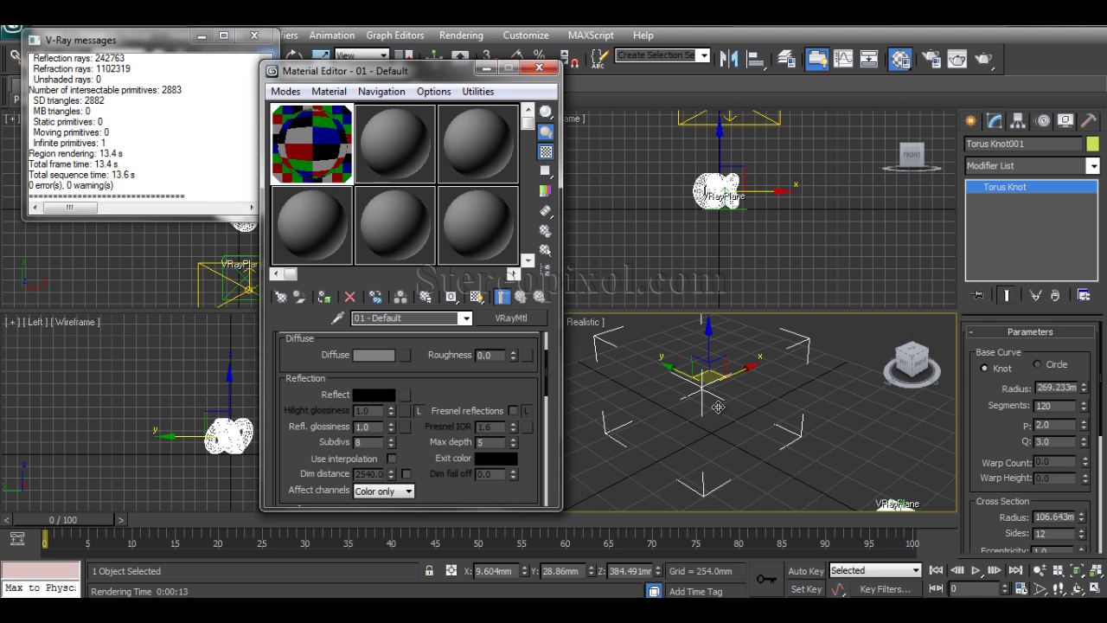
left_click_drag(471, 391, 486, 240)
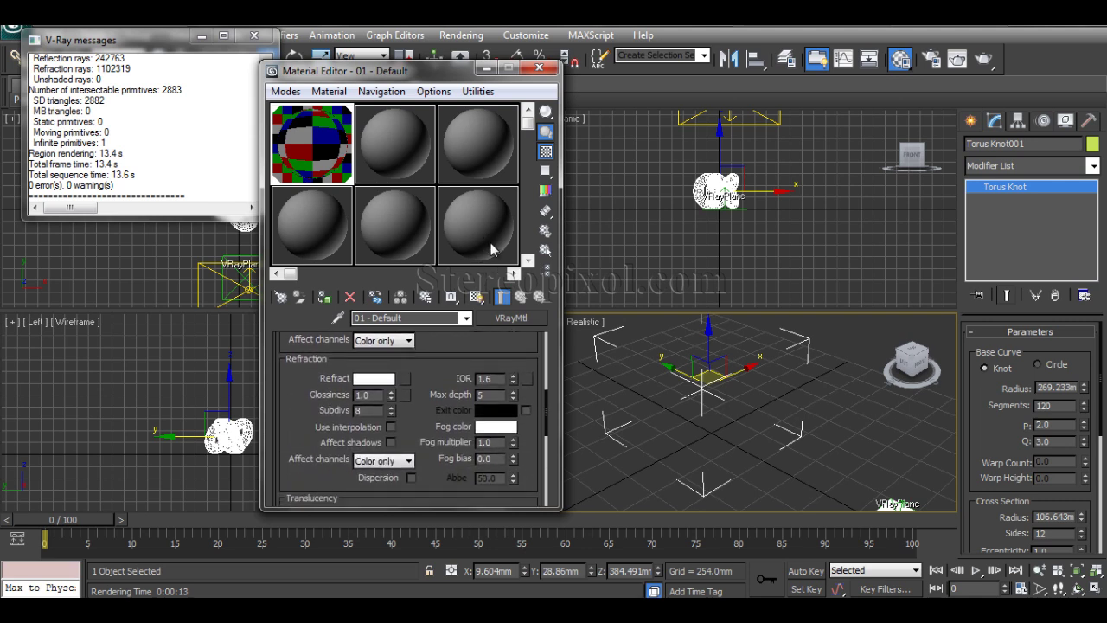
left_click(957, 58)
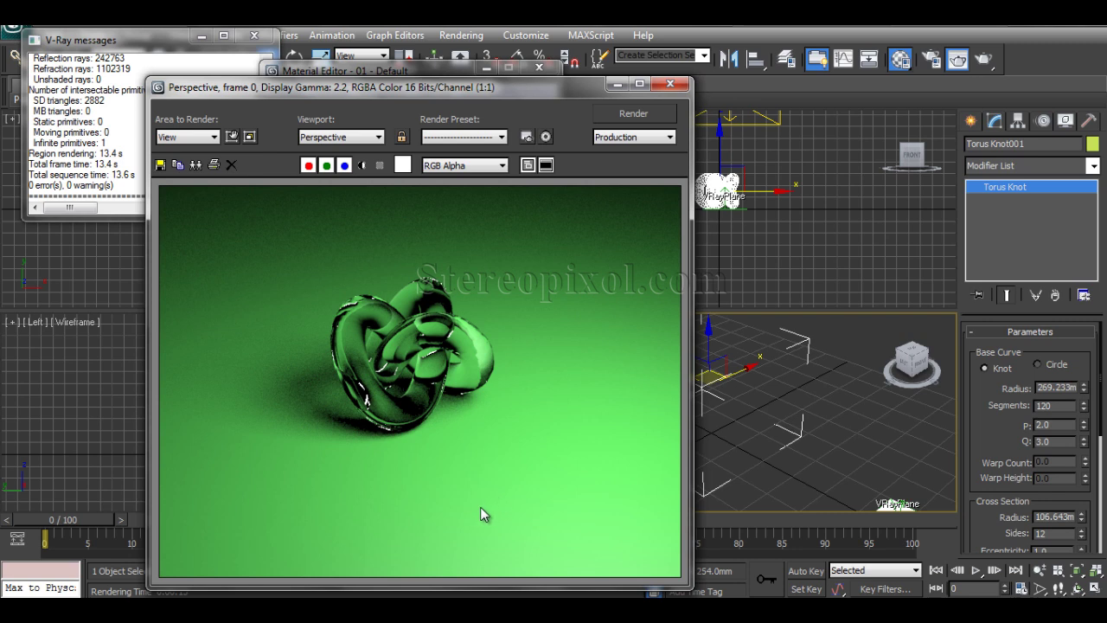
left_click(669, 83)
left_click(387, 177)
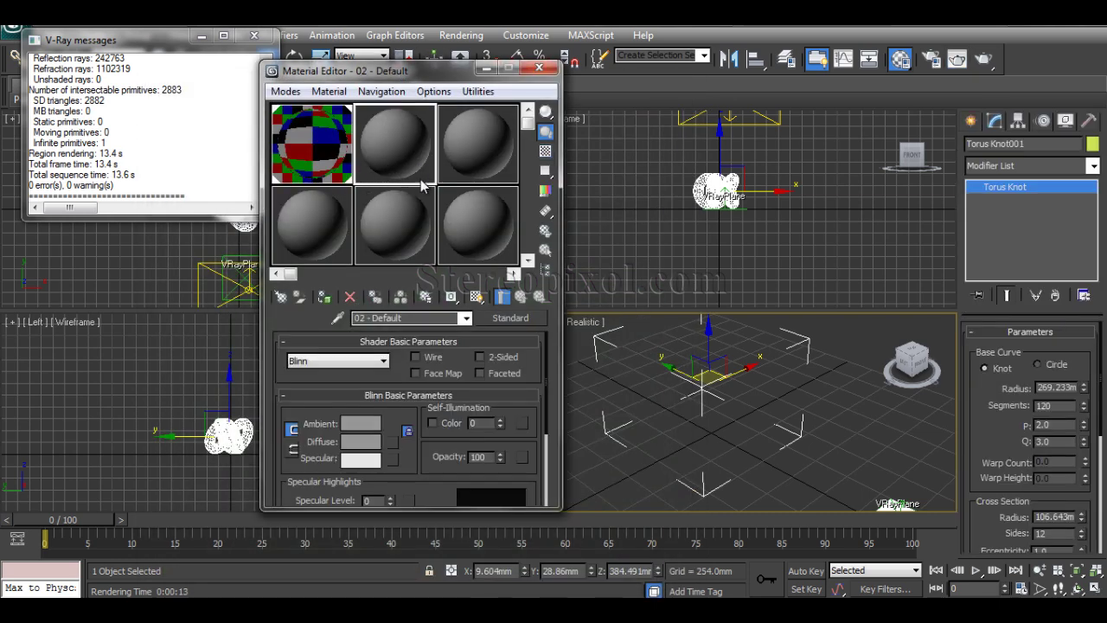
Load a VRayHDRI map into the second slot through Get Material.
left_click(328, 91)
left_click(339, 109)
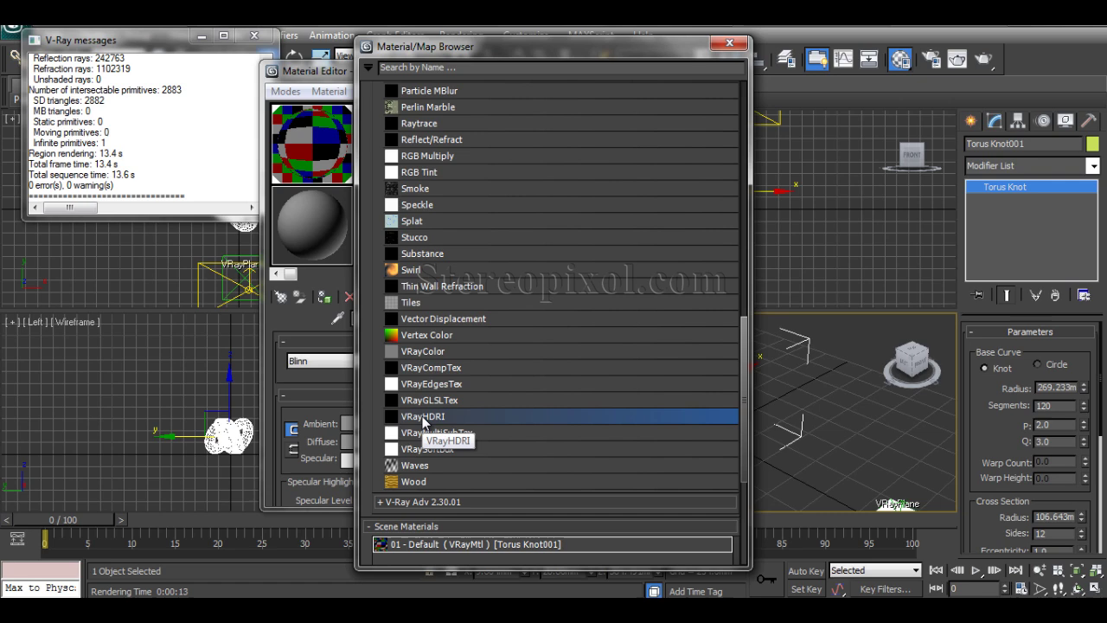
double_click(422, 416)
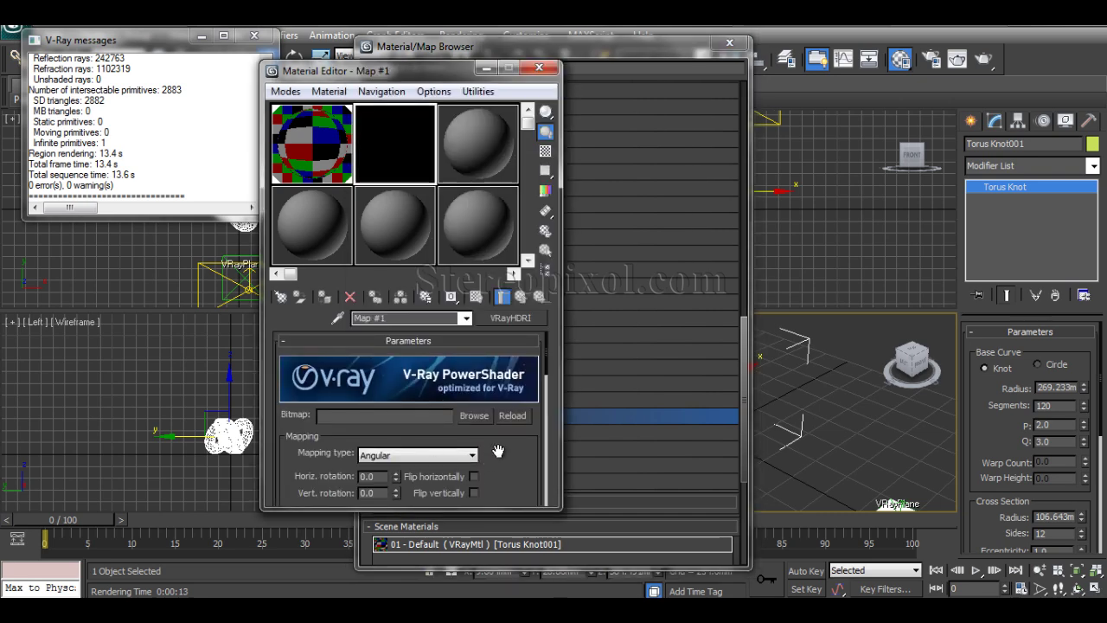
left_click(478, 418)
left_click(480, 402)
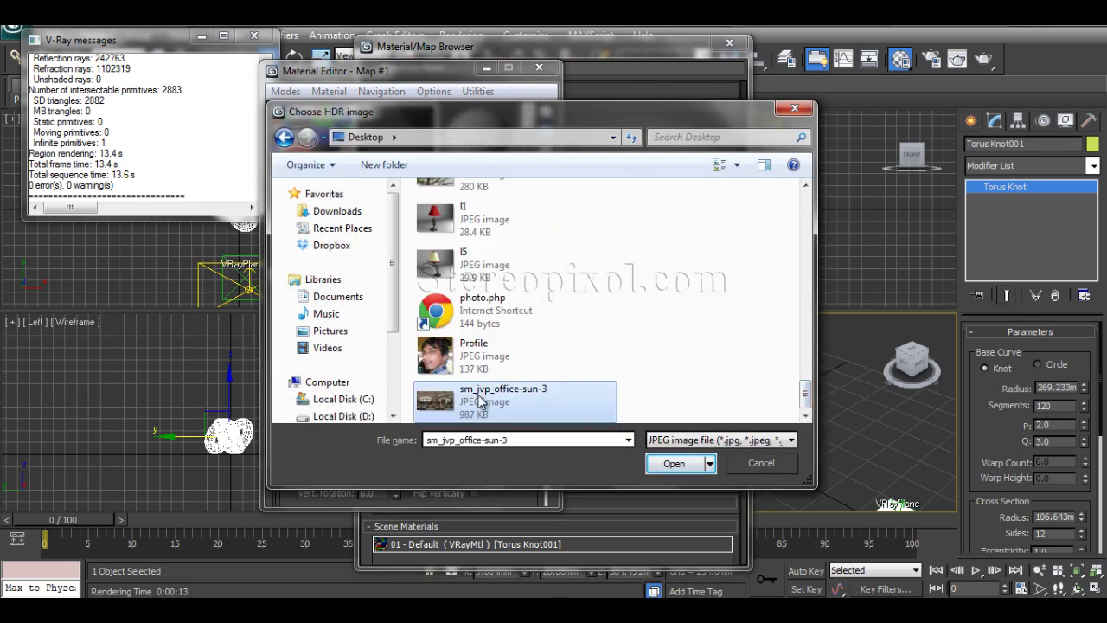
left_click(675, 464)
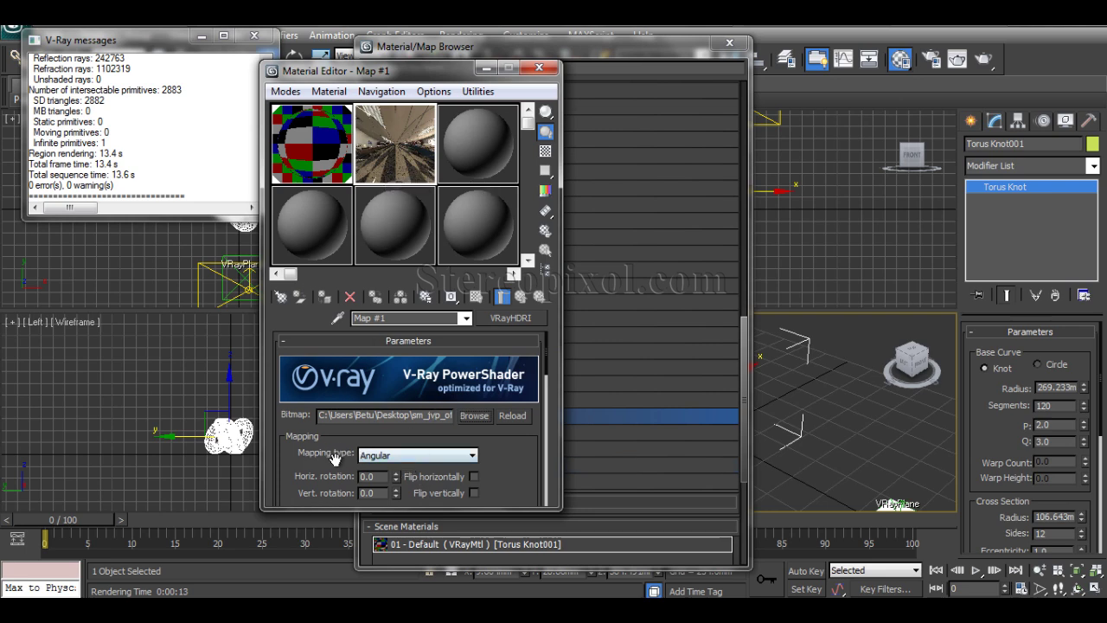
double_click(403, 149)
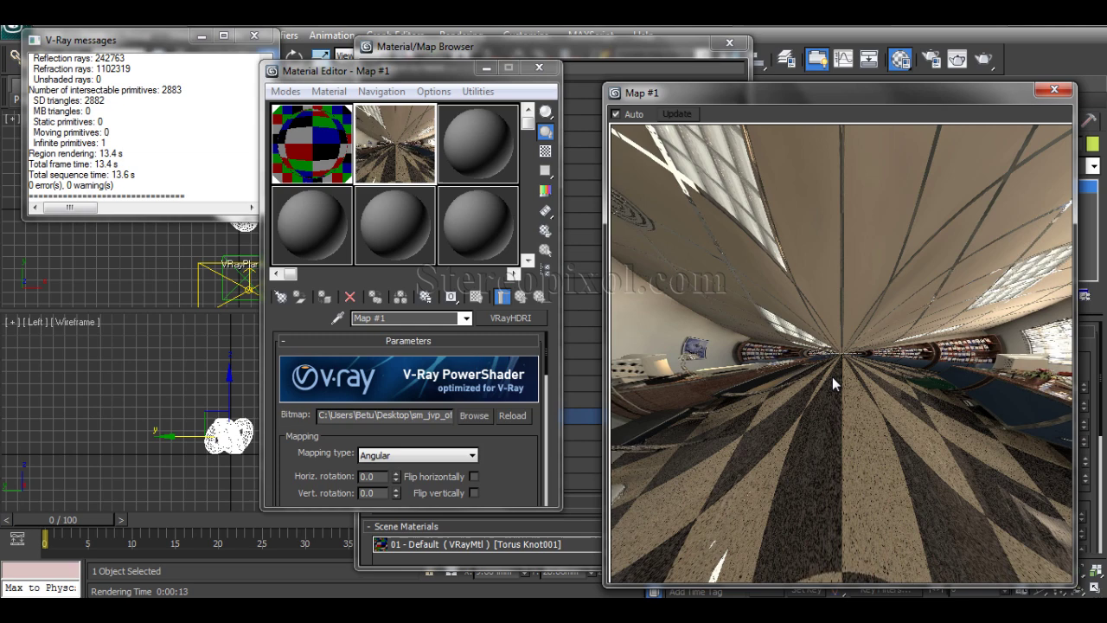
left_click(1054, 90)
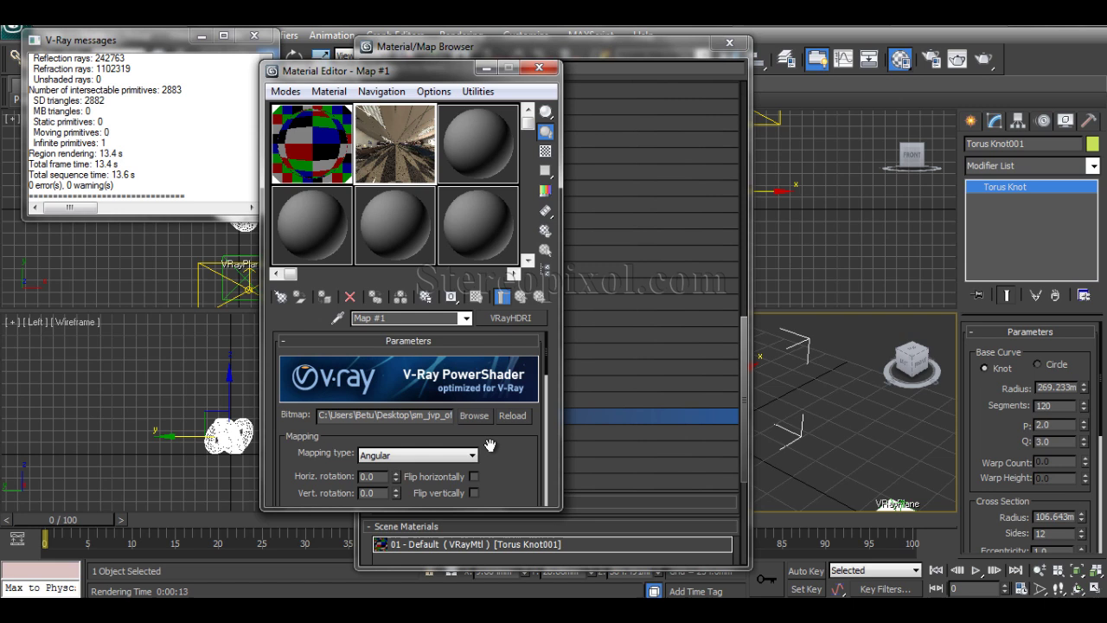
Set Map #1's mapping type to Spherical and rearrange the Material Editor and Map Browser windows.
scroll(484, 441, "down", 2)
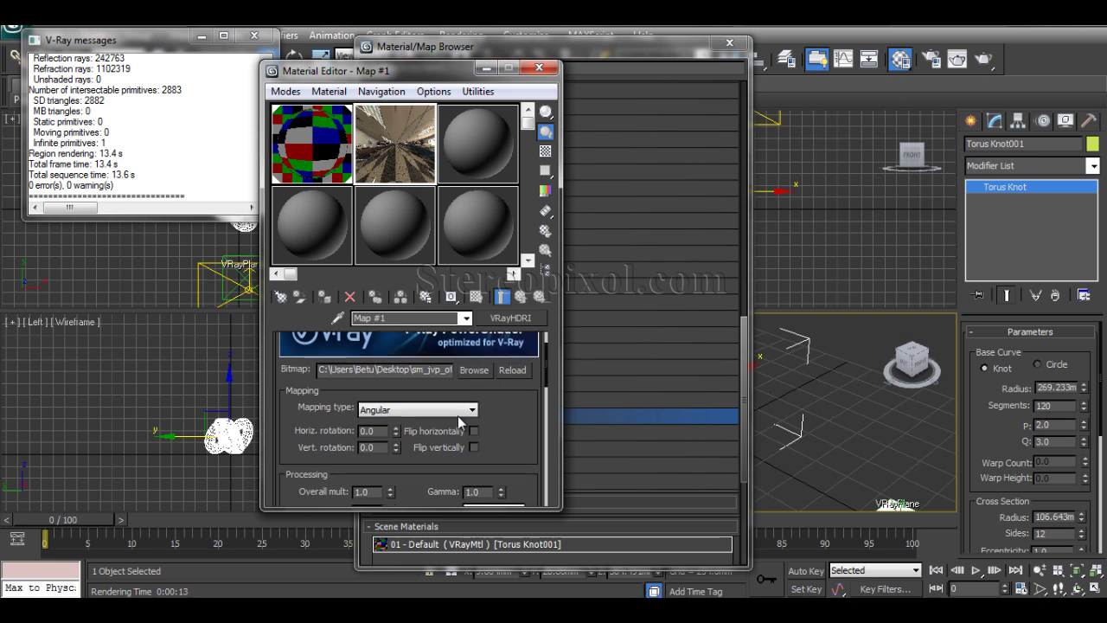
left_click(458, 410)
left_click(427, 447)
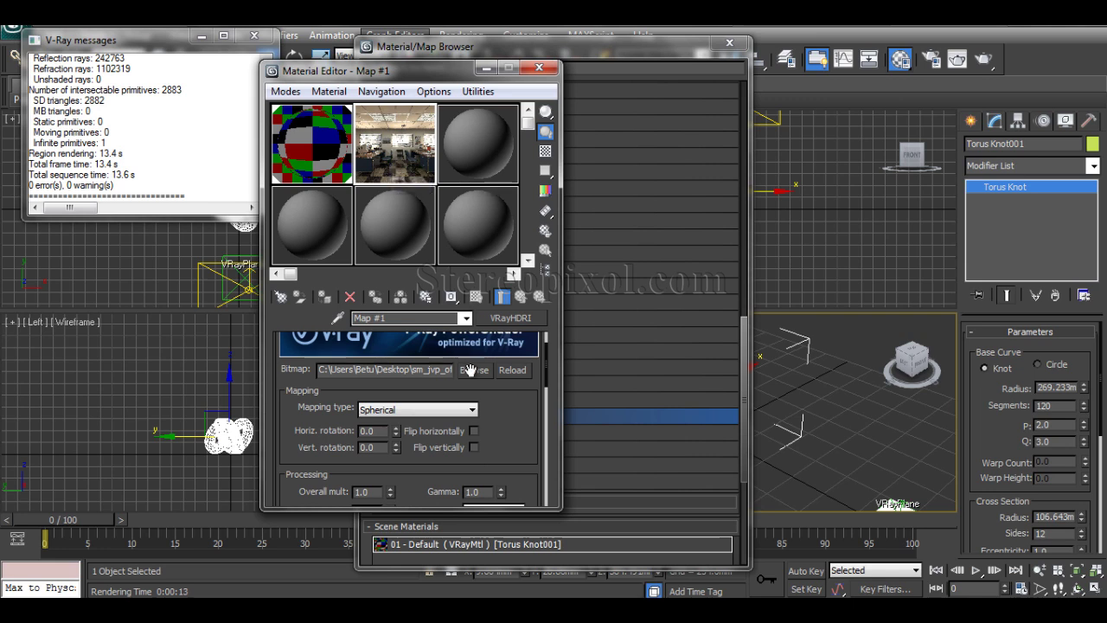
scroll(526, 487, "up", 2)
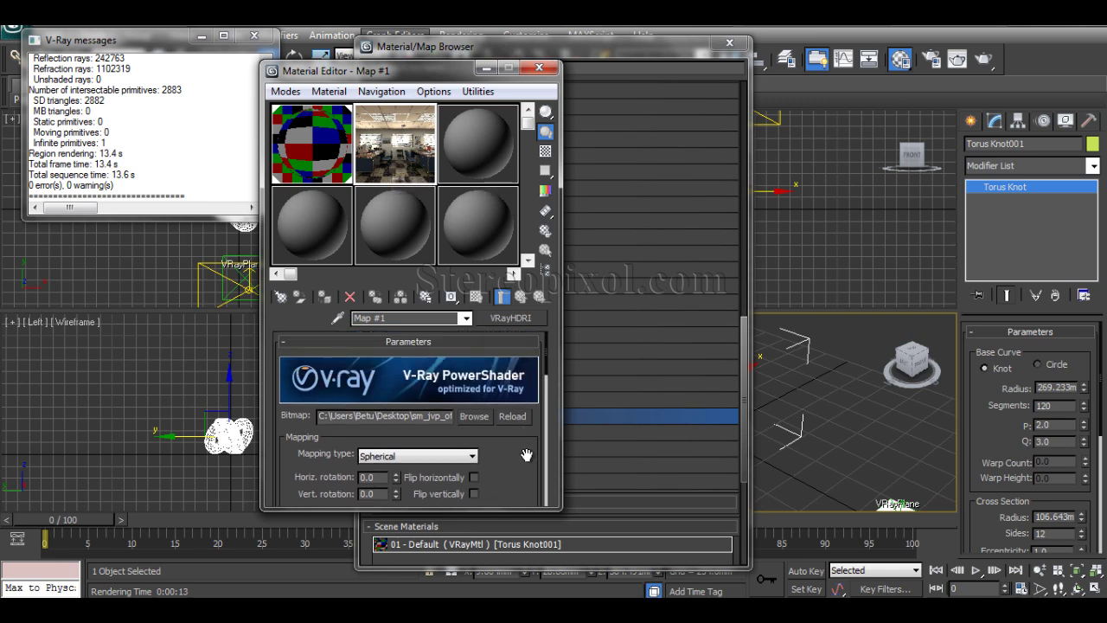
scroll(528, 449, "down", 5)
scroll(545, 462, "up", 5)
left_click_drag(437, 80, 273, 67)
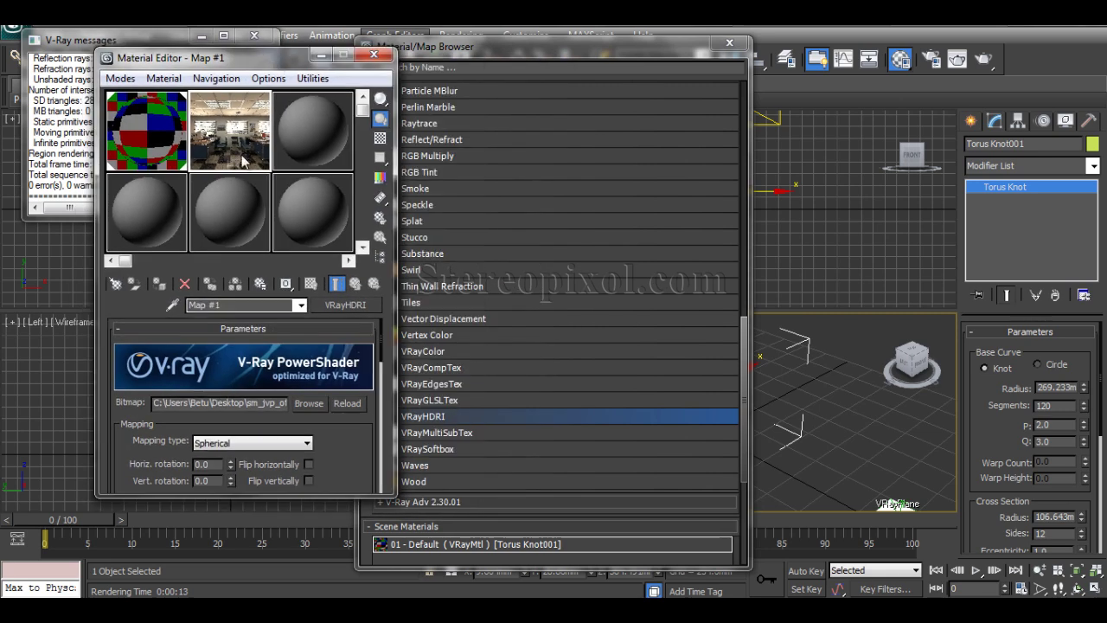
left_click_drag(590, 52, 587, 81)
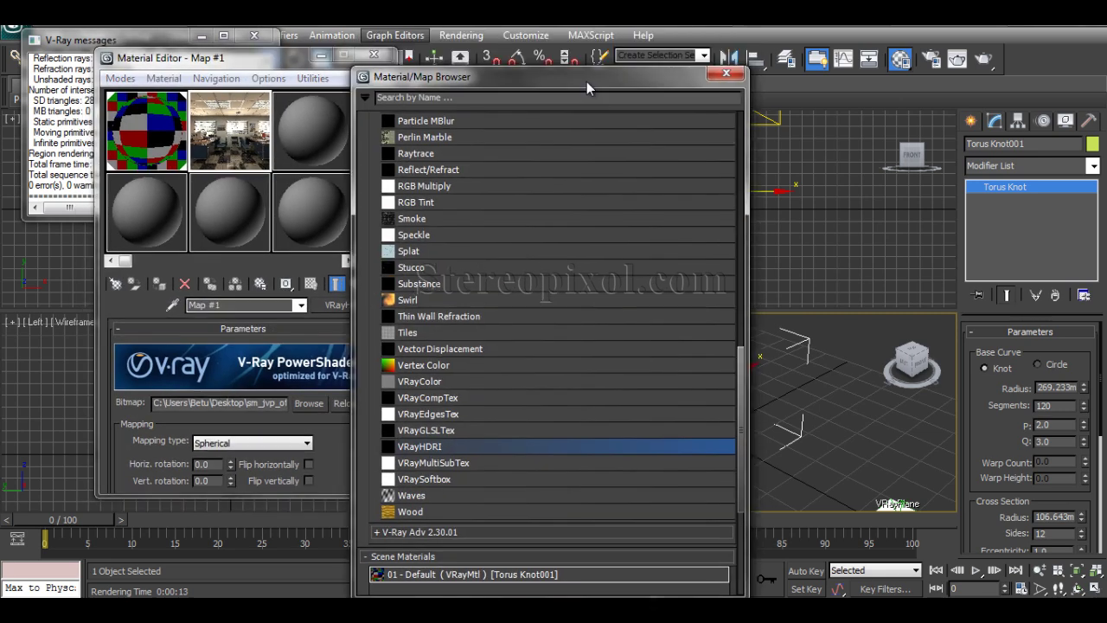
Open Render Setup and bring up the Environment rollout on the V-Ray tab.
left_click(931, 58)
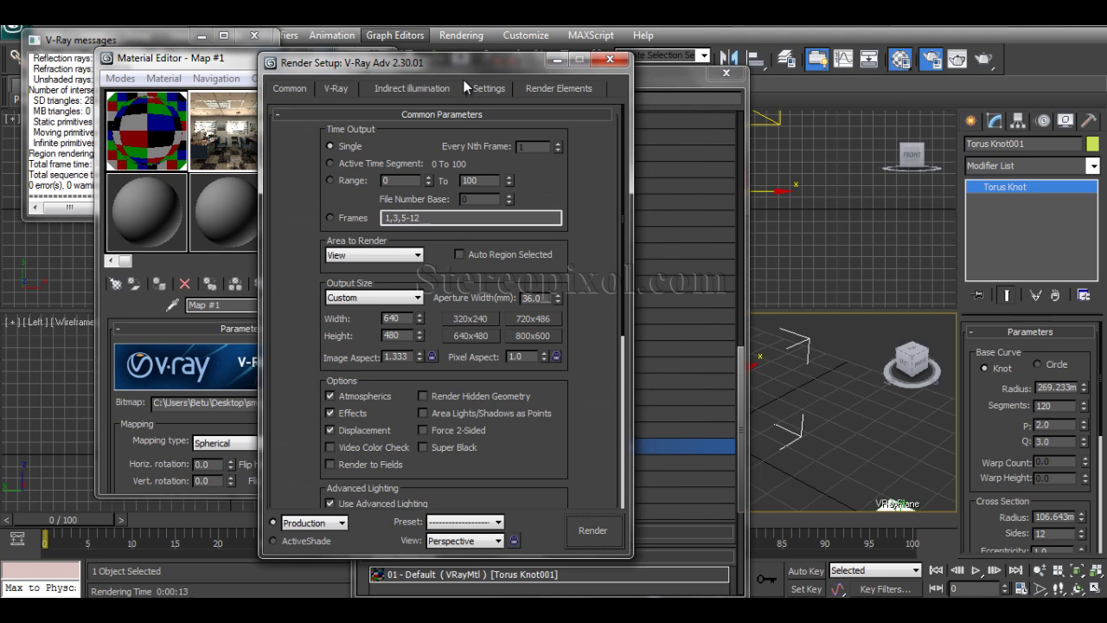
left_click_drag(467, 55, 619, 43)
left_click(664, 67)
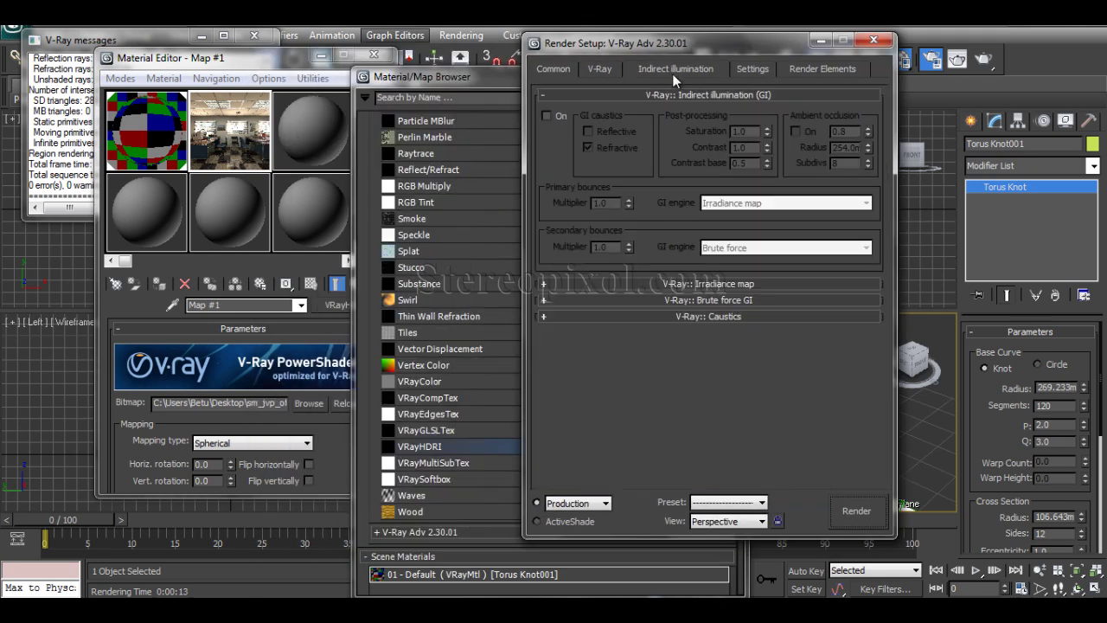
left_click(754, 71)
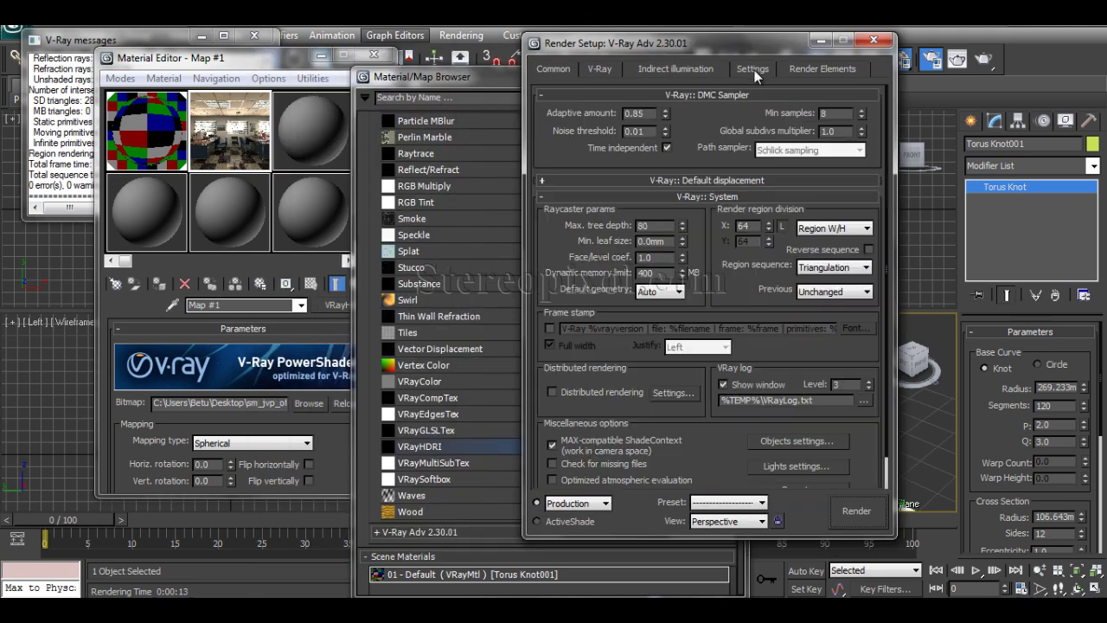
left_click(599, 68)
left_click(693, 162)
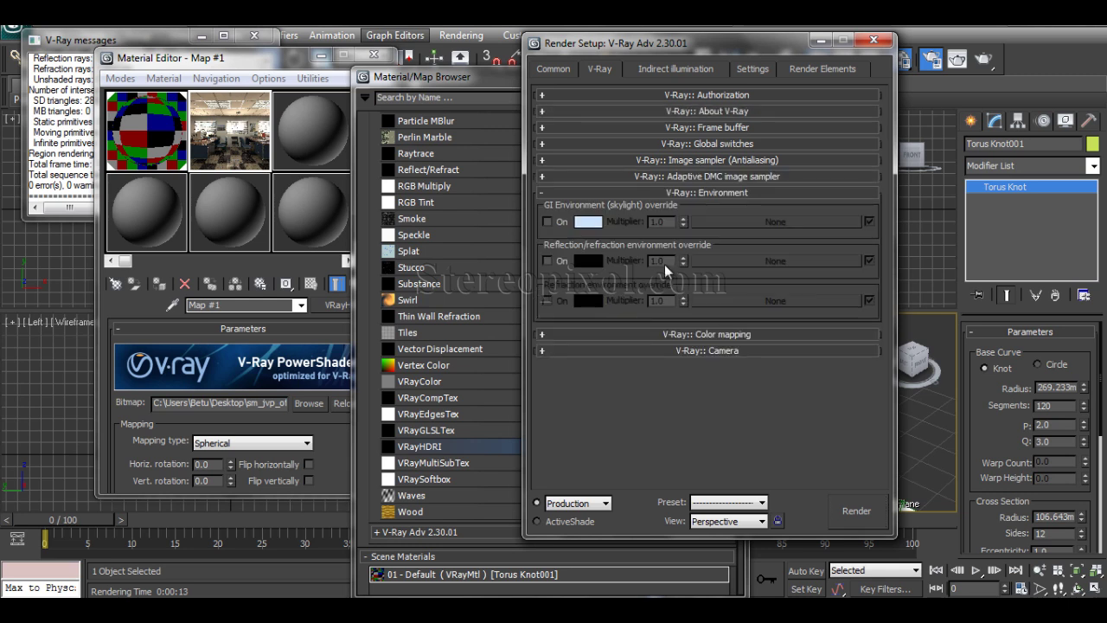
left_click(701, 196)
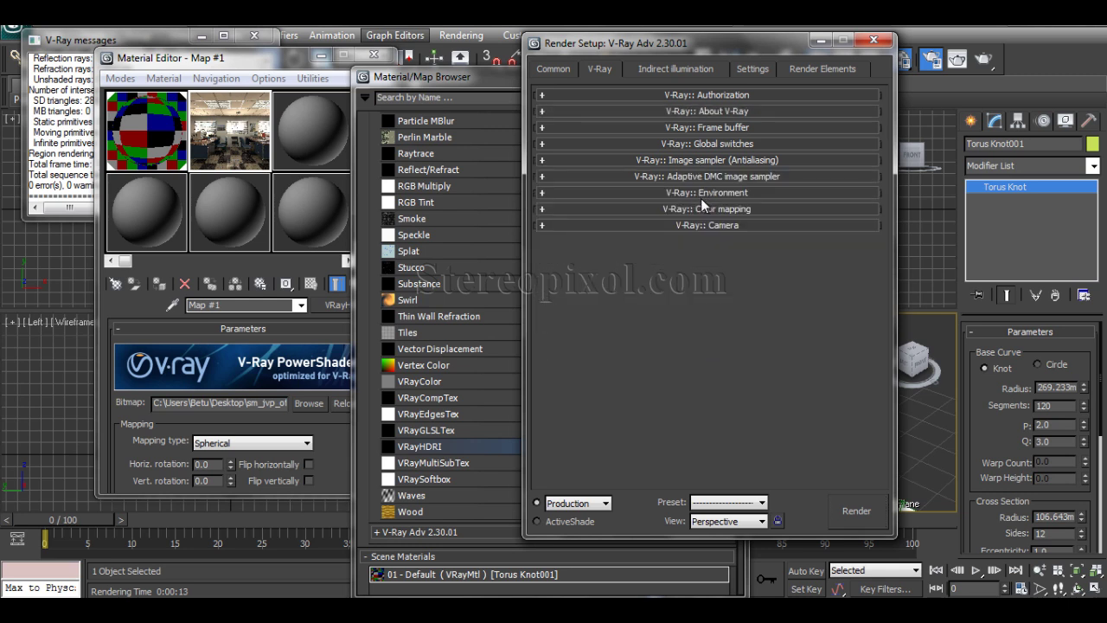
left_click(707, 197)
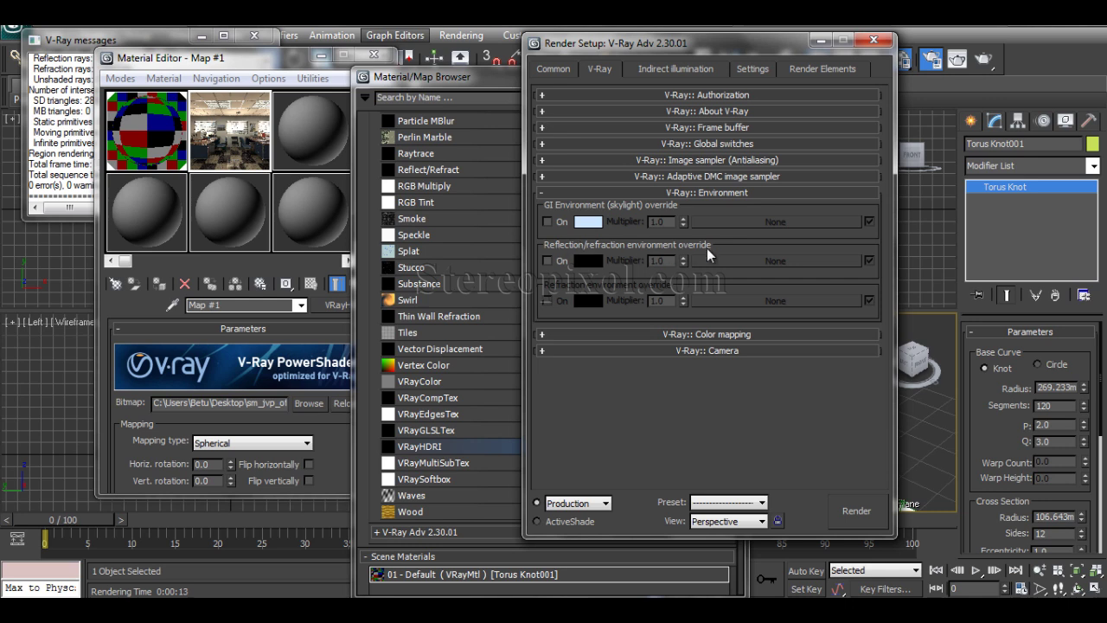
Turn on the reflection/refraction environment override and assign the VRayHDRI Map #1 to it as an instance.
left_click(551, 260)
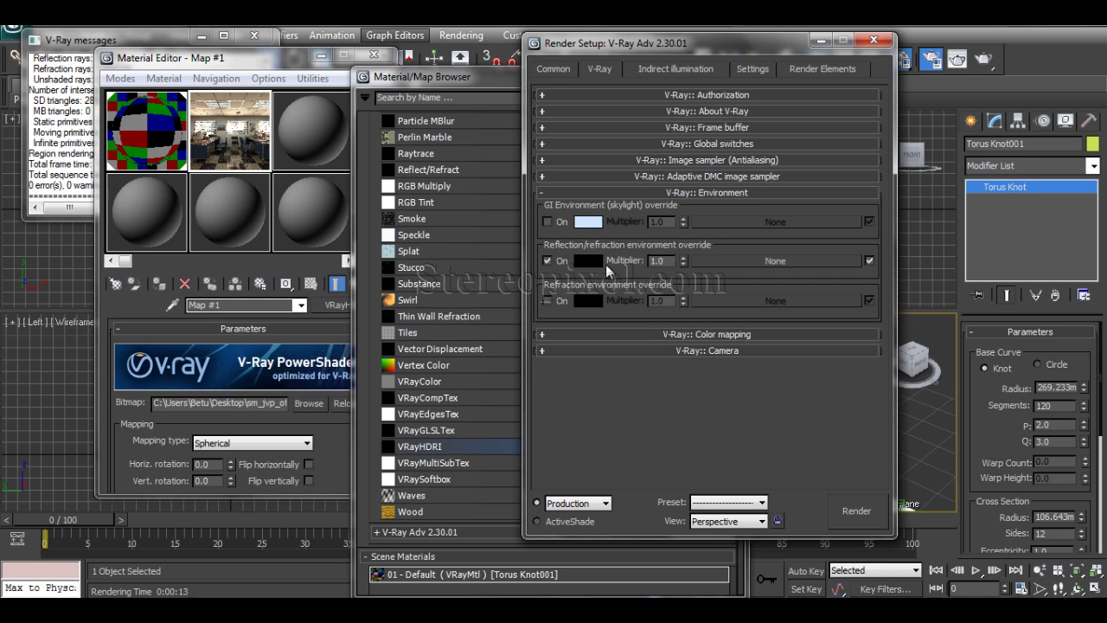
left_click_drag(337, 305, 807, 260)
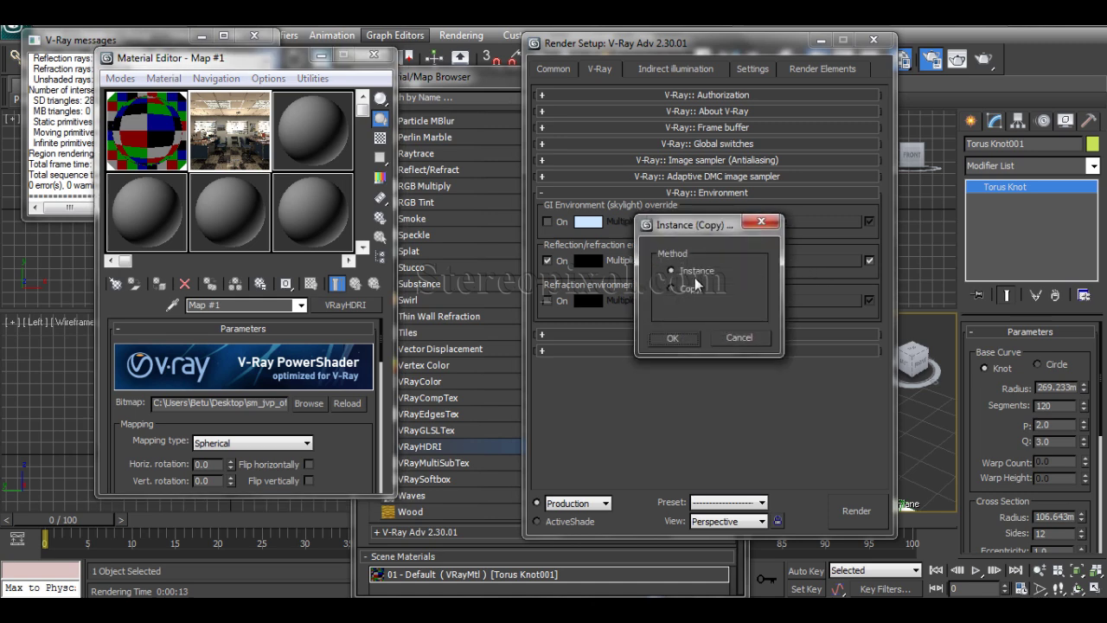
left_click(673, 338)
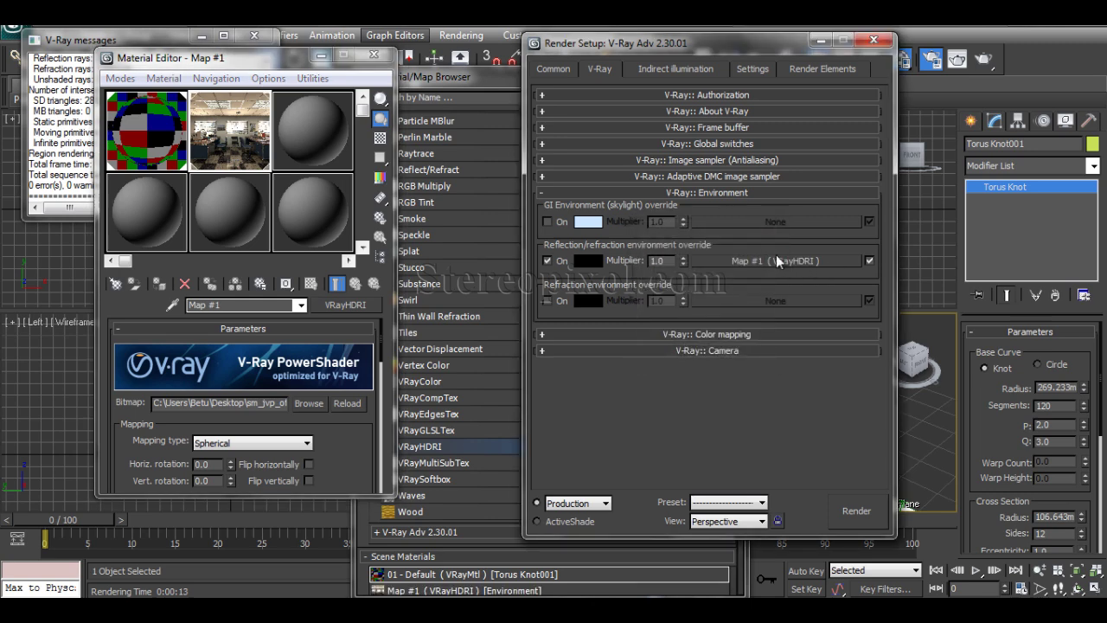
left_click(873, 40)
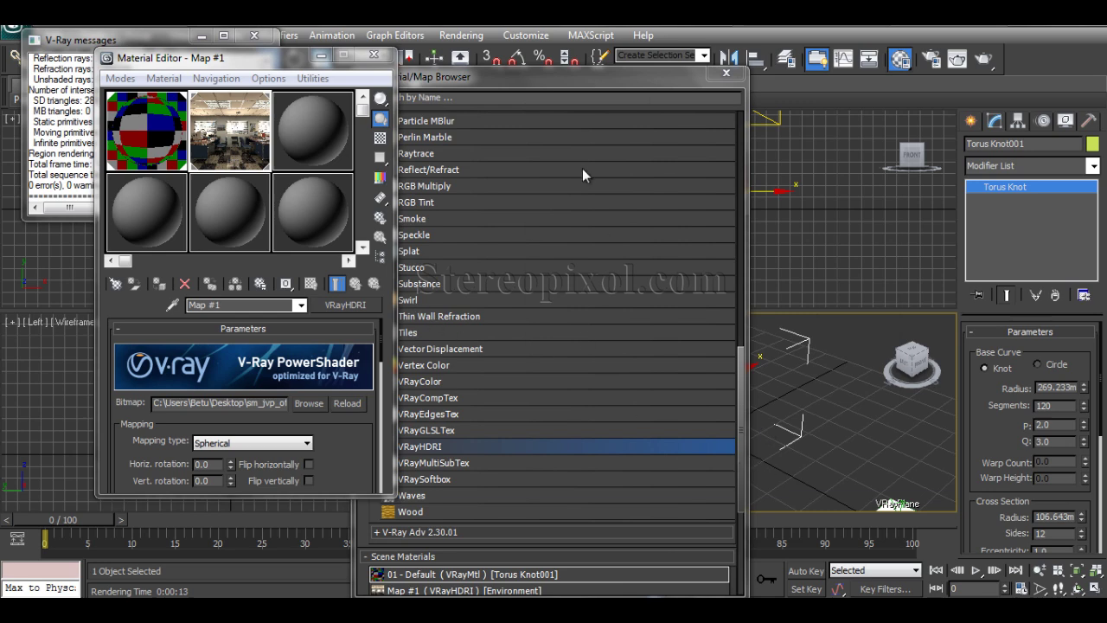
scroll(582, 168, "up", 3)
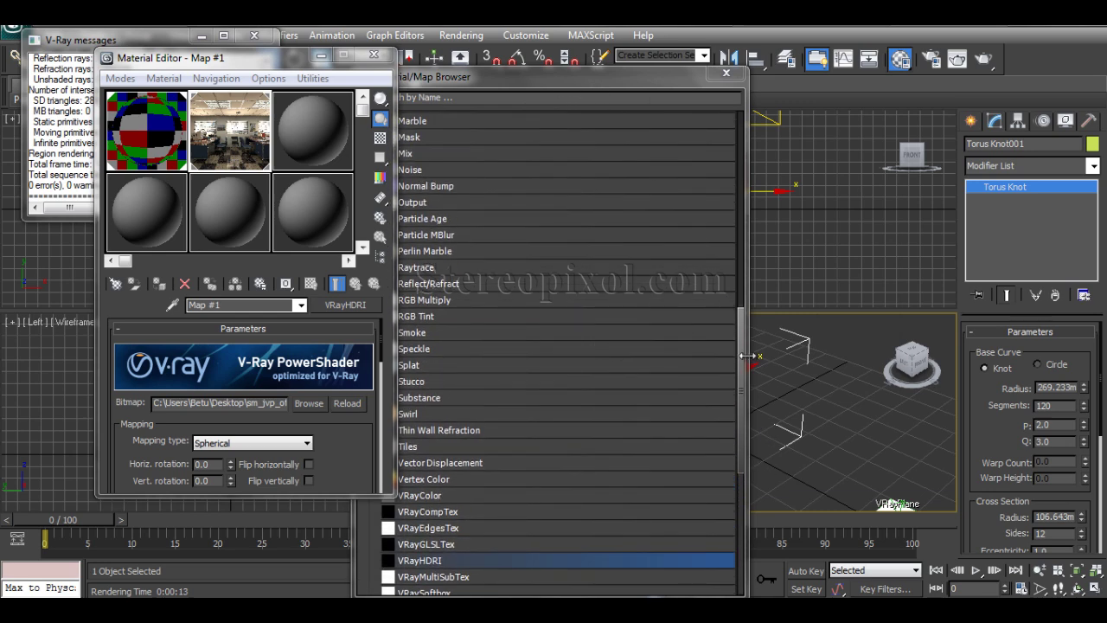
left_click_drag(742, 359, 748, 146)
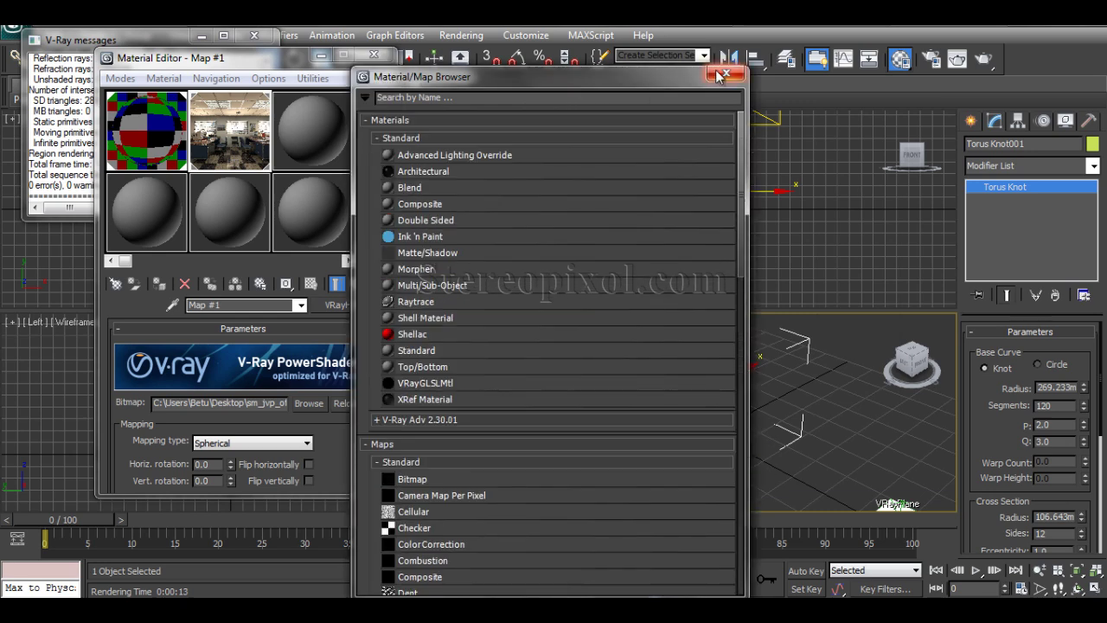
left_click(727, 73)
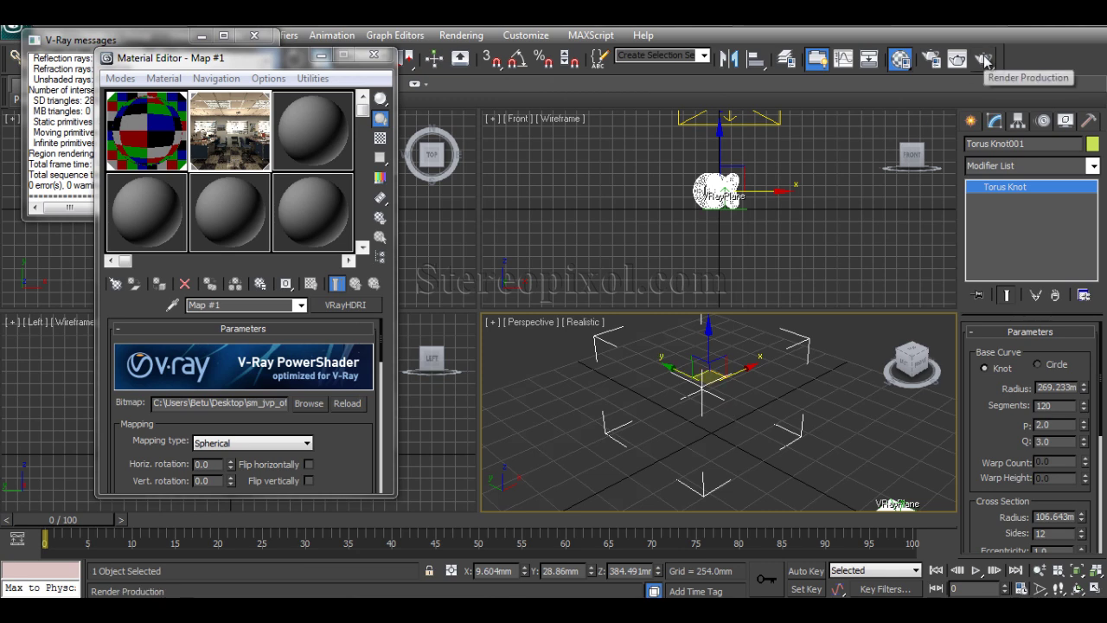
Render the Perspective view again to show HDRI reflections on the glass knot, then move the frame buffer aside.
left_click(954, 60)
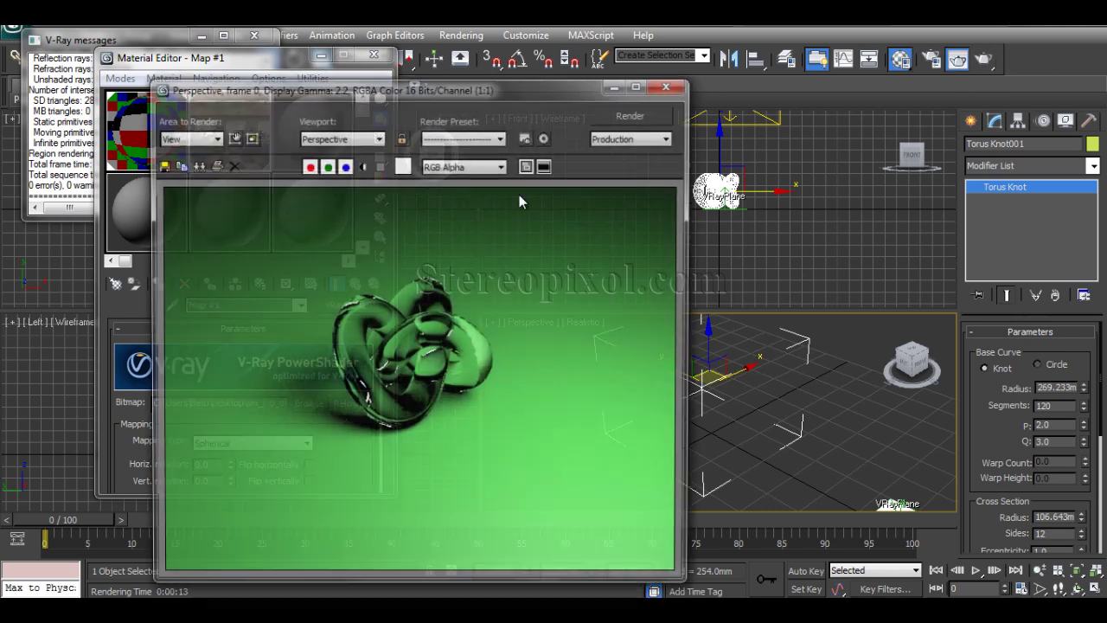
left_click(671, 84)
left_click(984, 57)
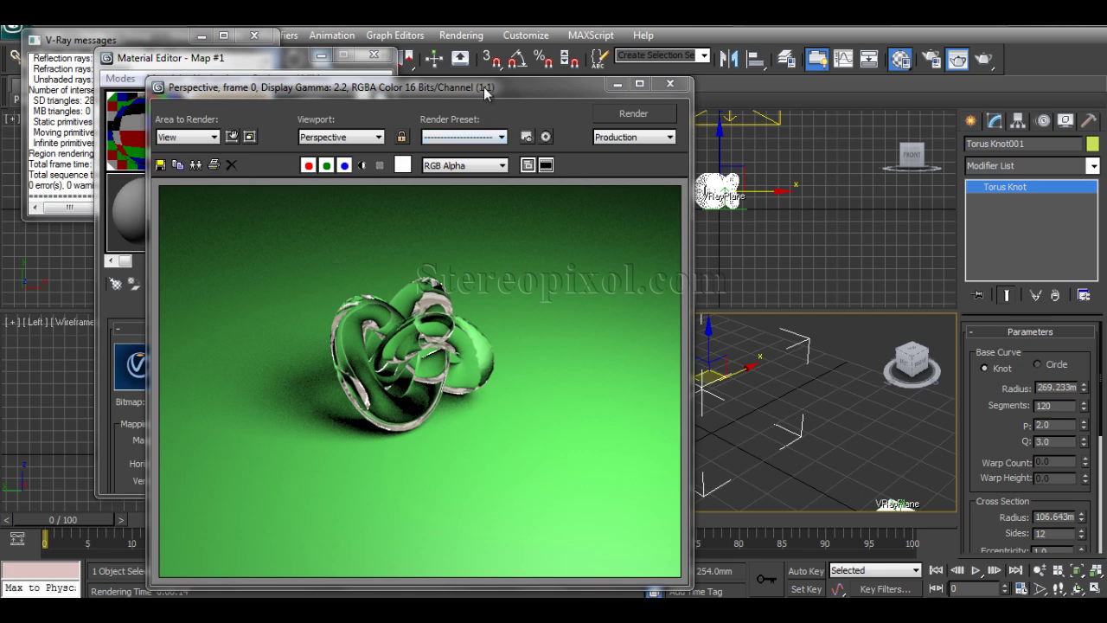
left_click_drag(479, 91, 778, 63)
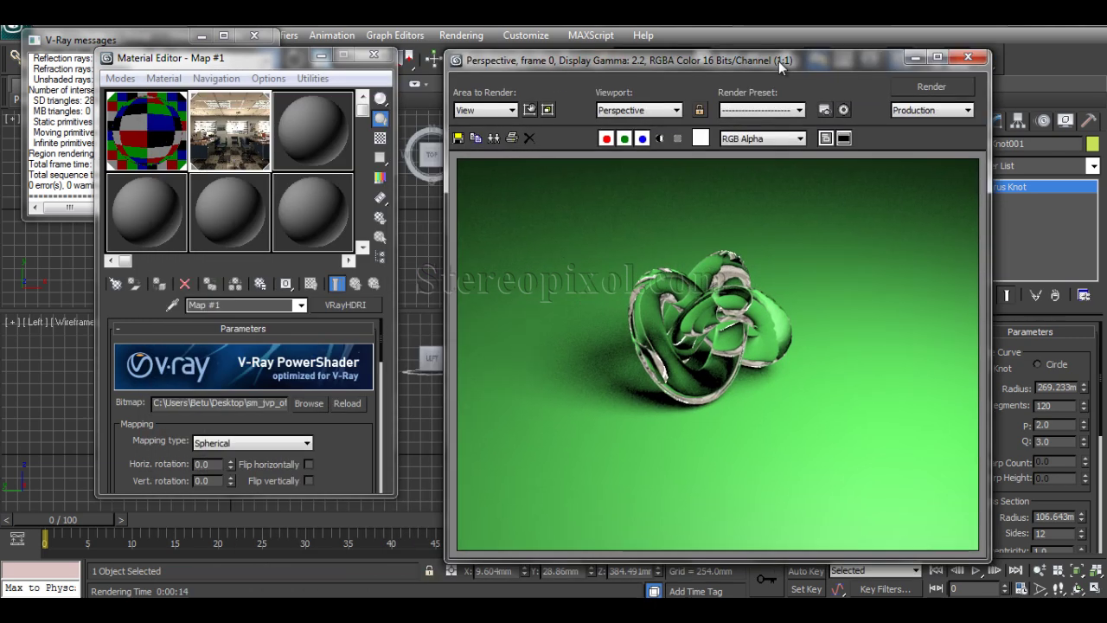
Set the 01 - Default material's Reflect colour to grey value 62 and re-render.
left_click(968, 58)
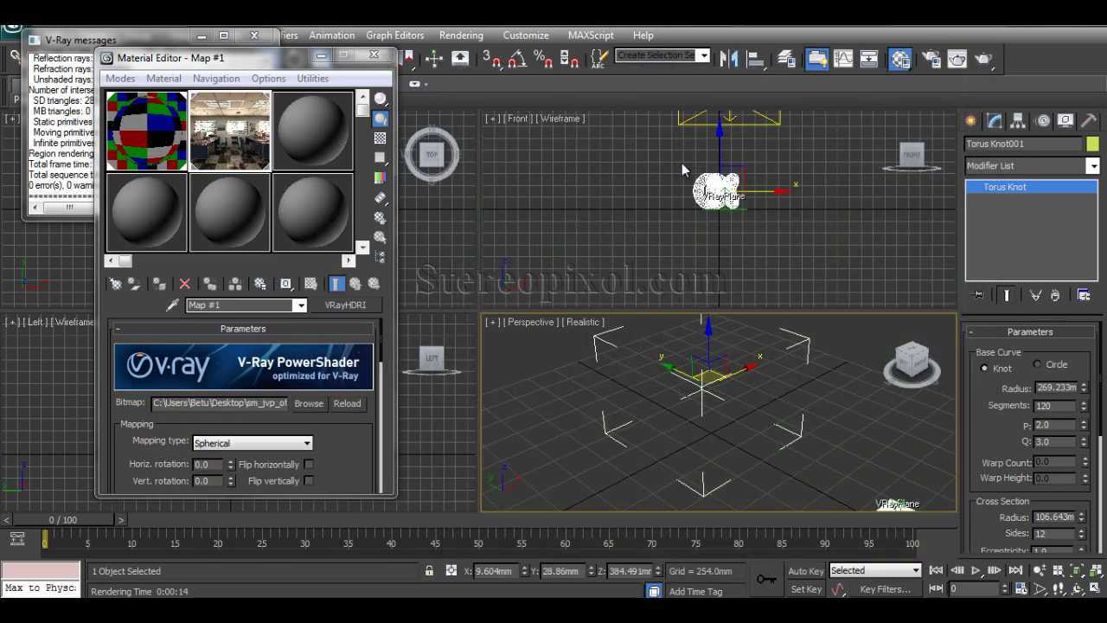
left_click(173, 154)
scroll(260, 413, "up", 4)
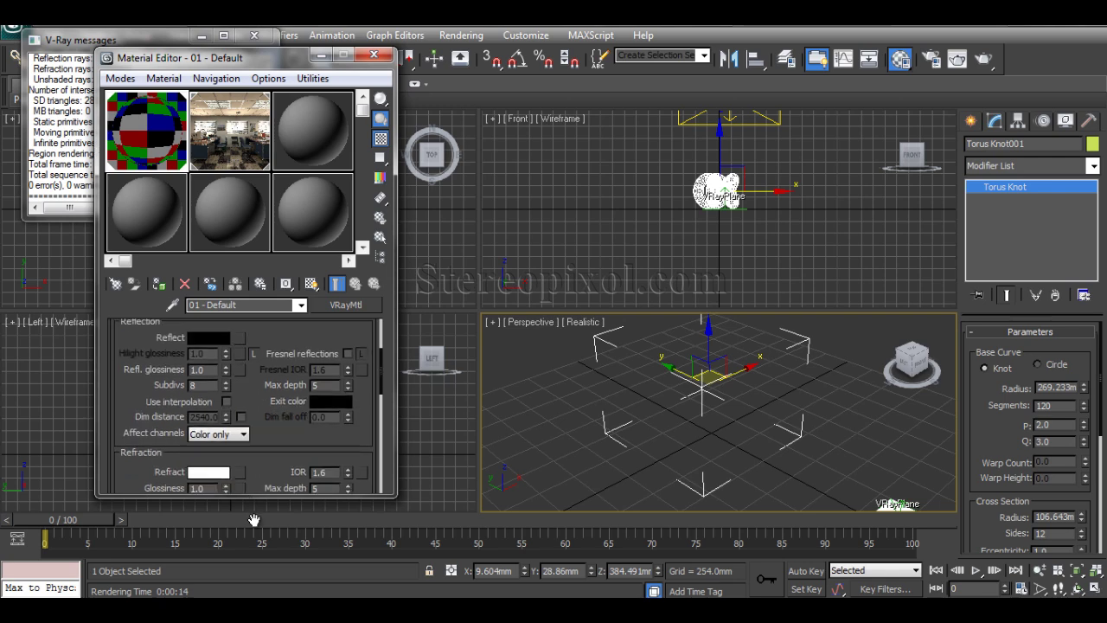
left_click(212, 341)
left_click(712, 117)
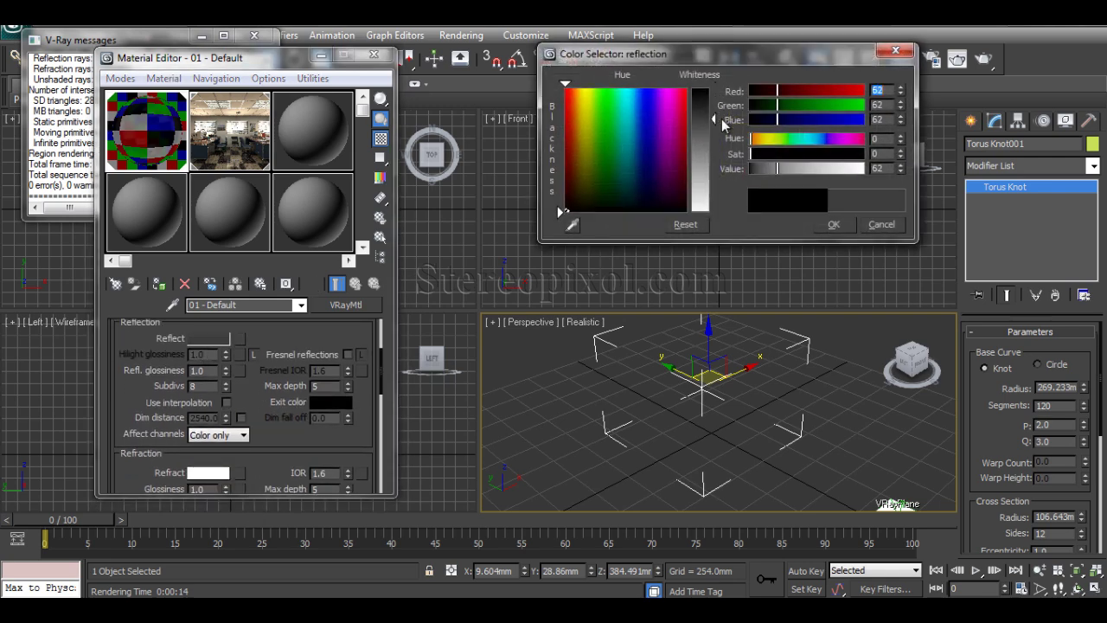
left_click(833, 225)
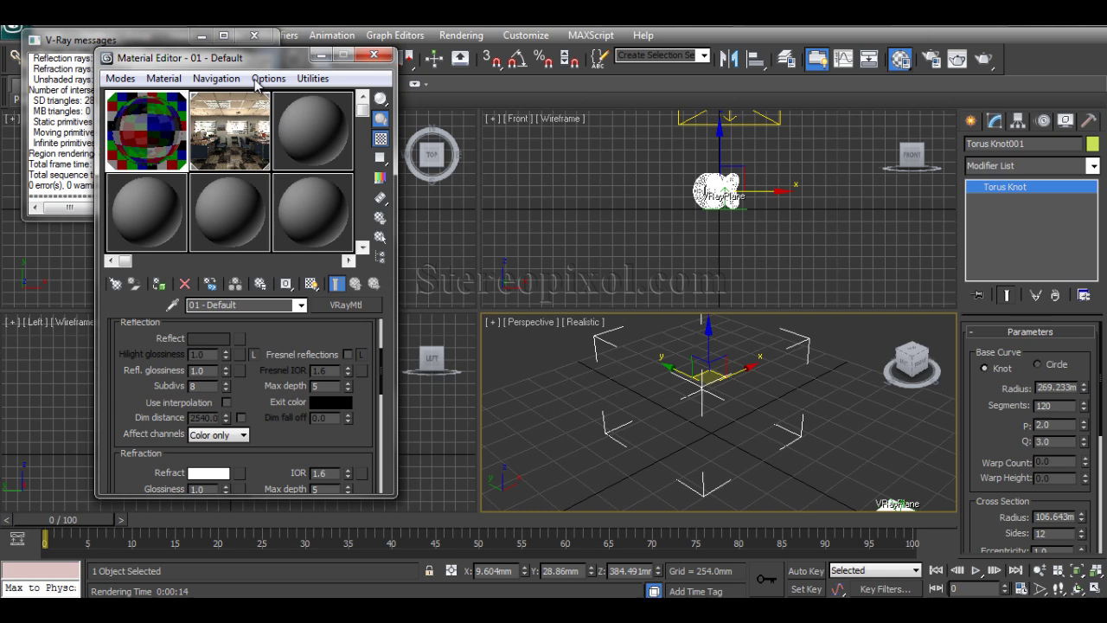
left_click(986, 58)
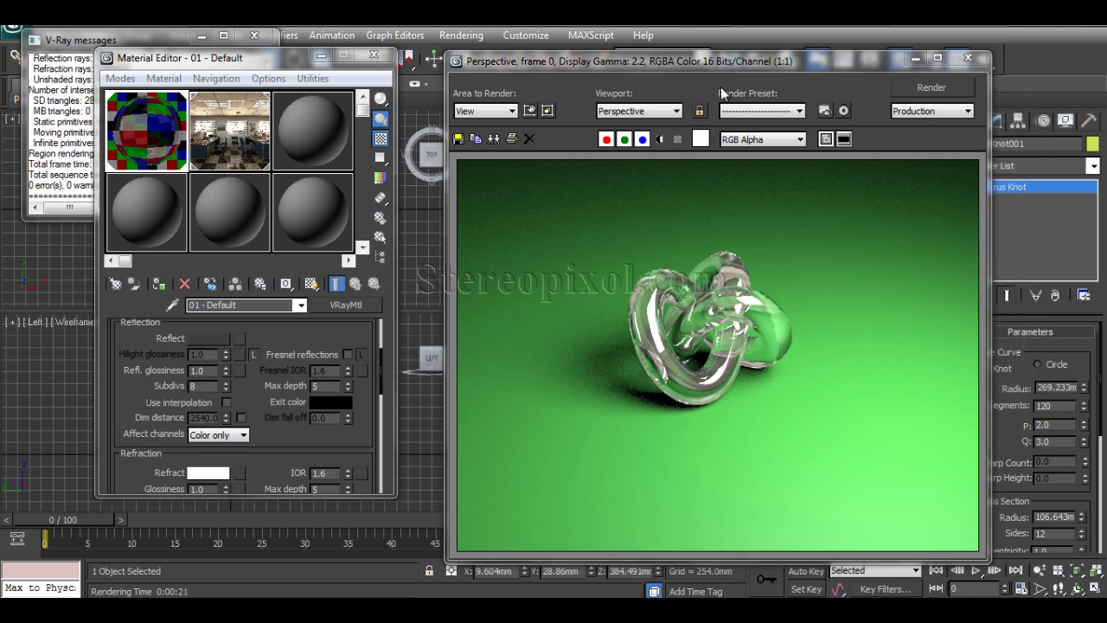
left_click_drag(743, 58, 267, 53)
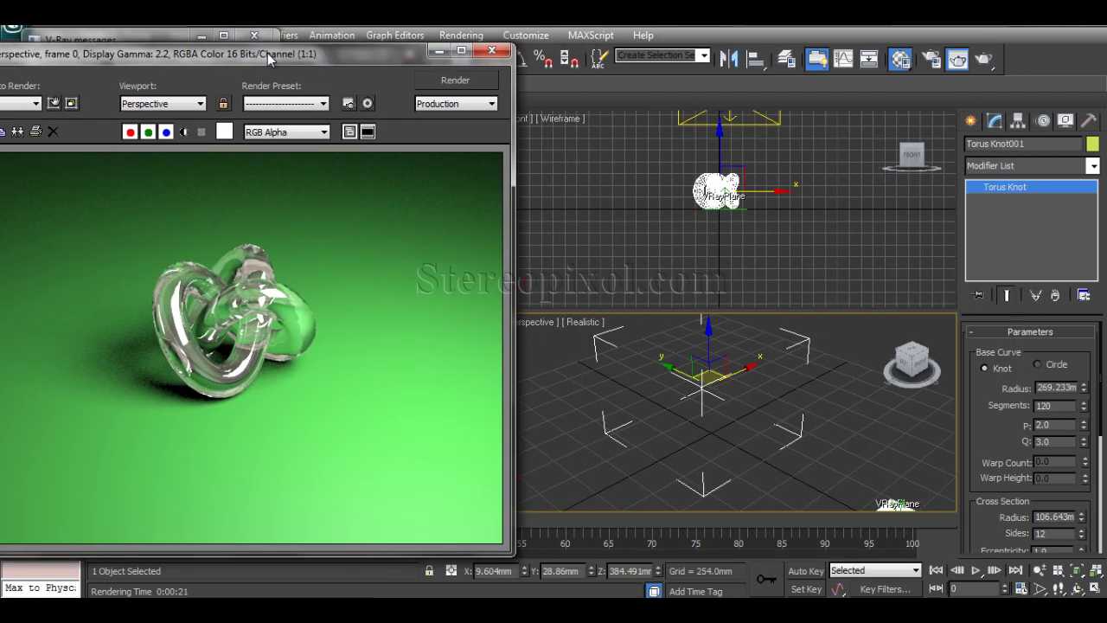
Create a Standard Primitives teapot beside the torus knot in the Perspective view.
left_click(971, 120)
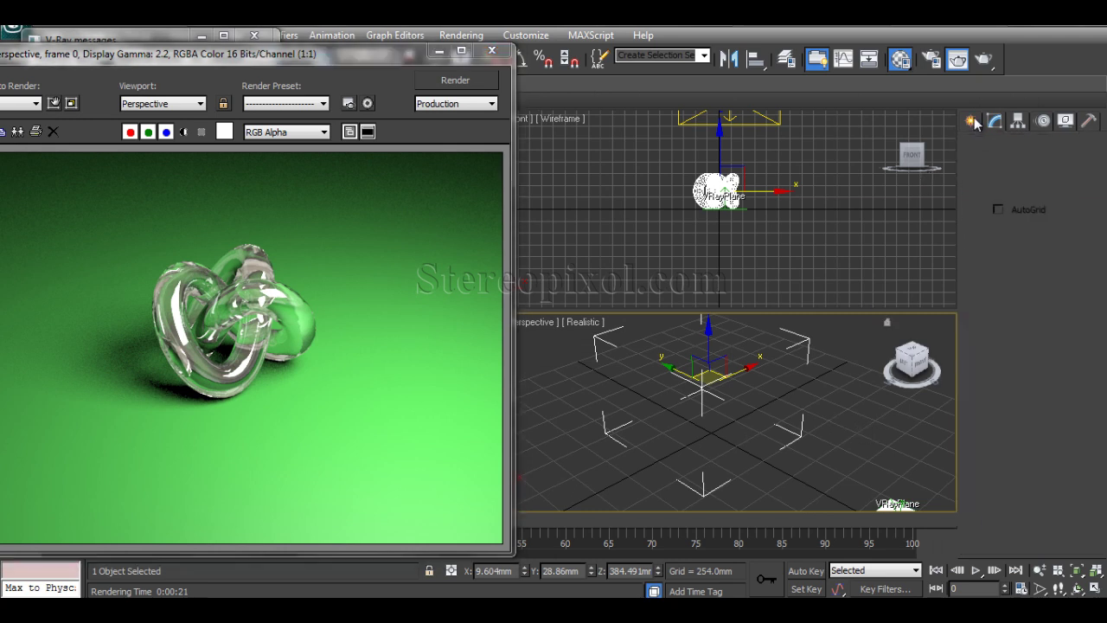
left_click(1016, 147)
left_click(976, 147)
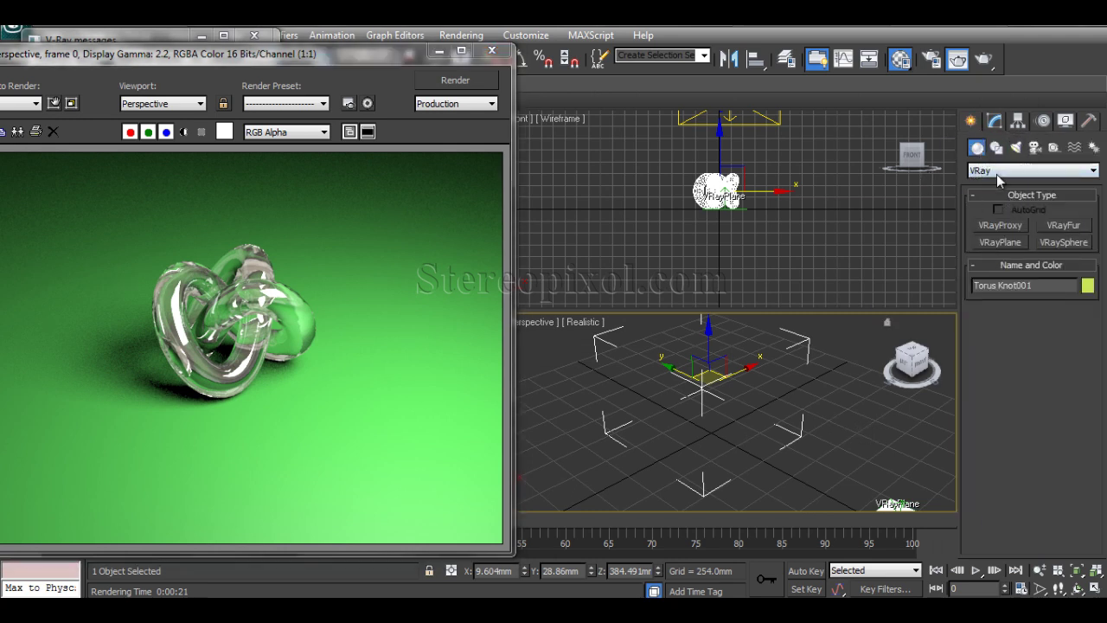
left_click(1003, 171)
left_click(1005, 185)
left_click(999, 294)
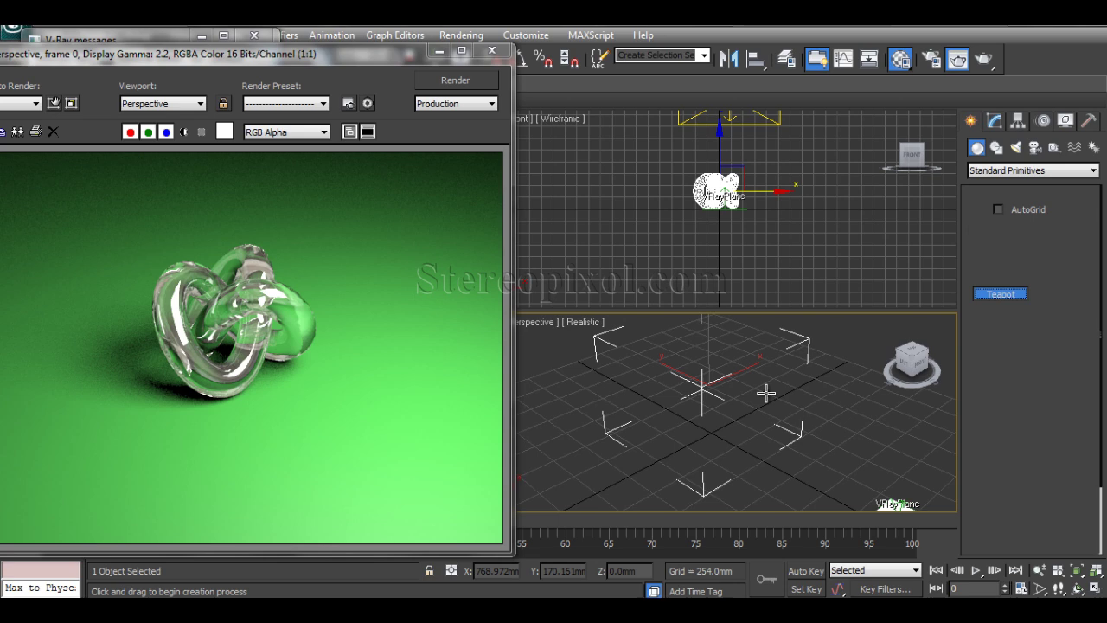
middle_click_drag(766, 390, 702, 393)
left_click_drag(748, 478, 787, 471)
Set the teapot's Segments to 10.
left_click(492, 52)
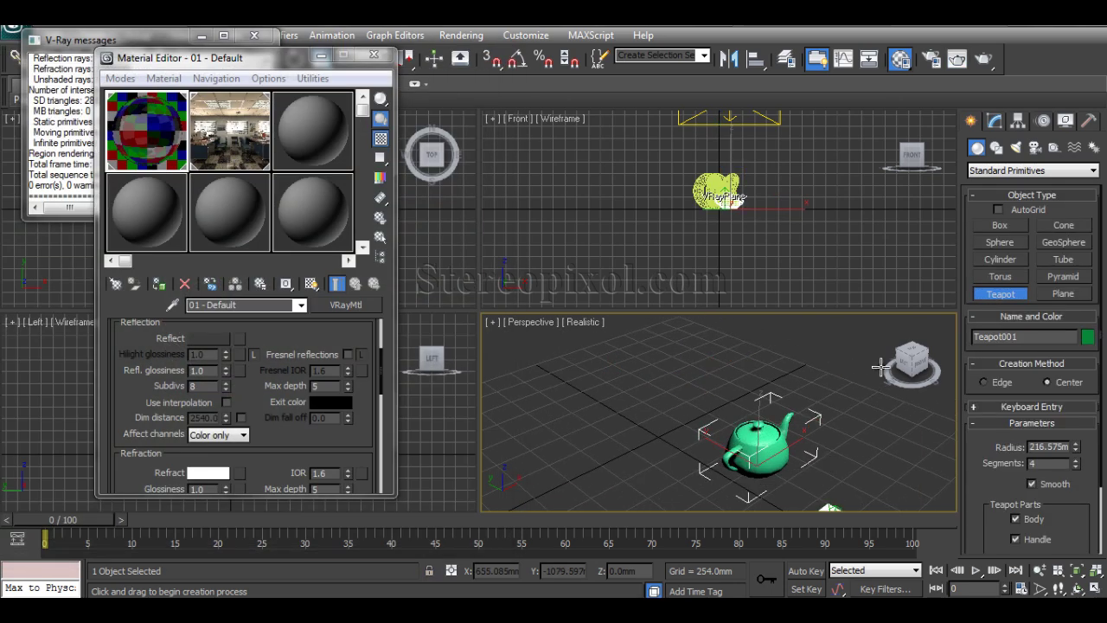
left_click(994, 121)
double_click(1048, 373)
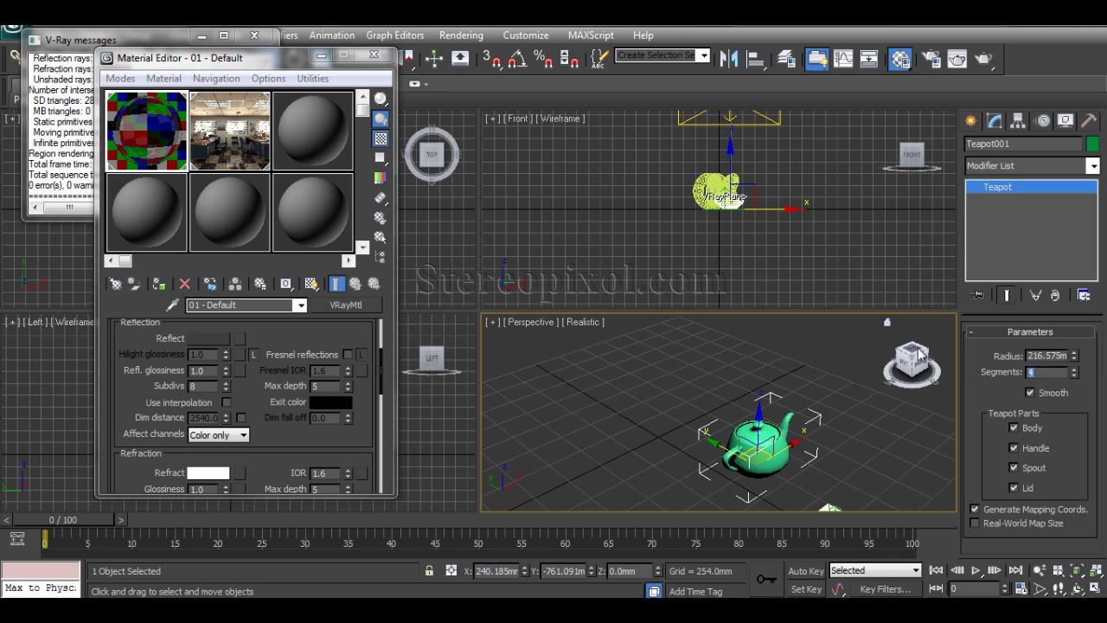
type("10")
key("Return")
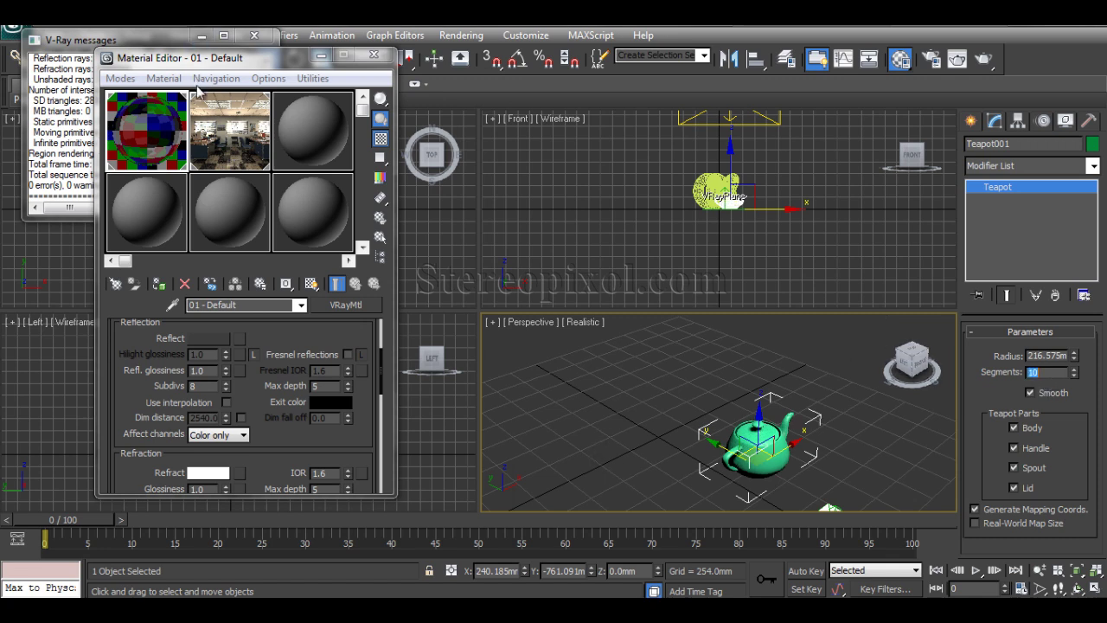
Assign the glass material to the teapot and render the Perspective view.
left_click_drag(210, 59, 265, 67)
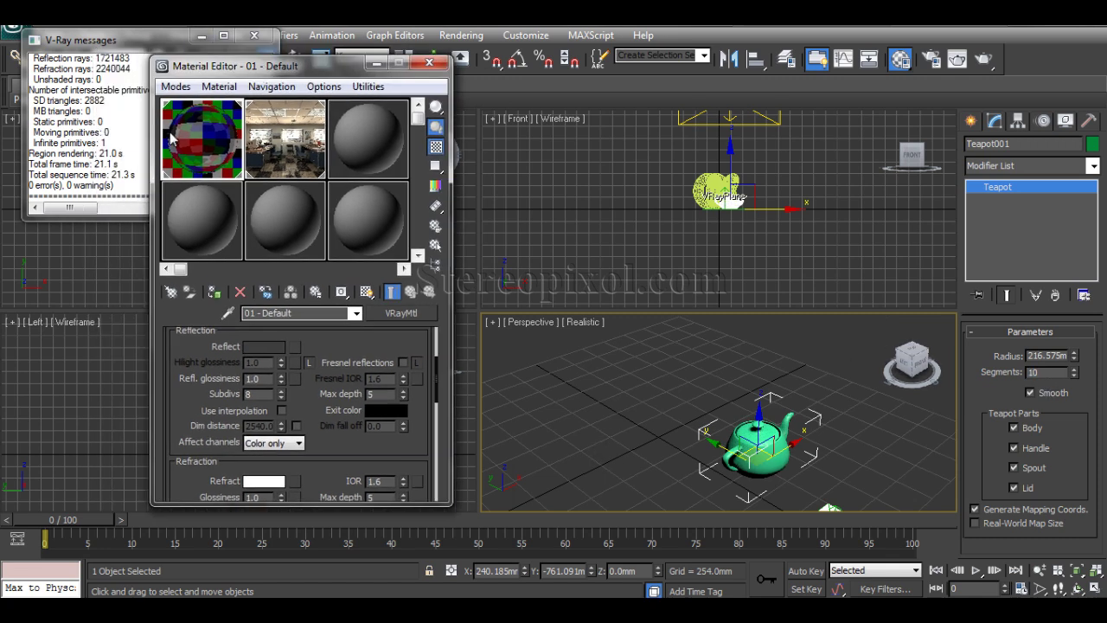
left_click(215, 293)
middle_click_drag(682, 397, 740, 429, "alt")
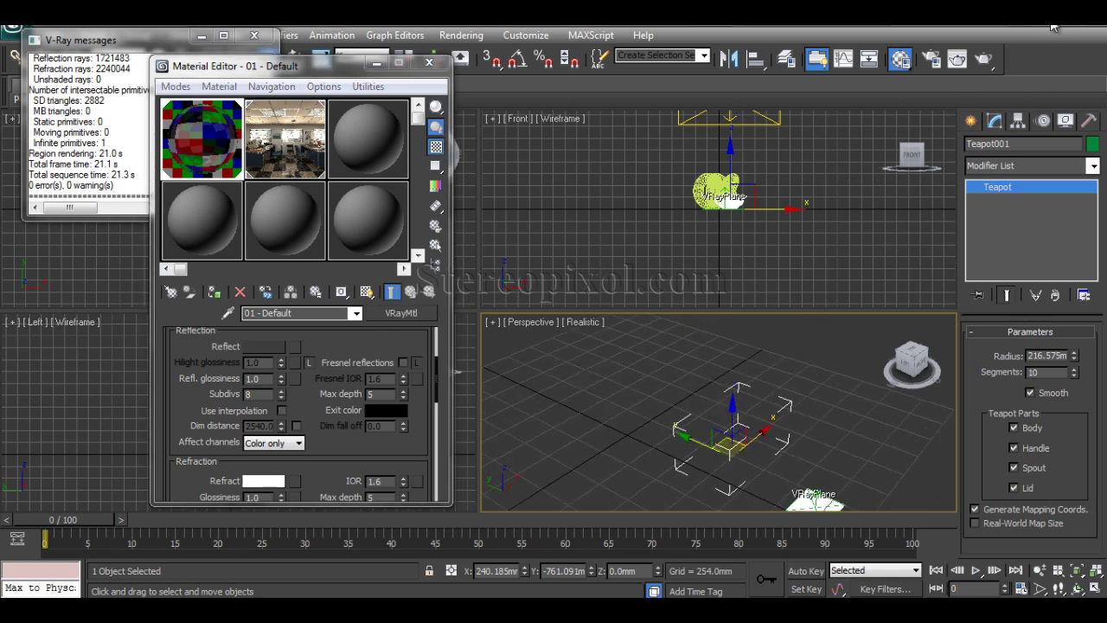
left_click(983, 57)
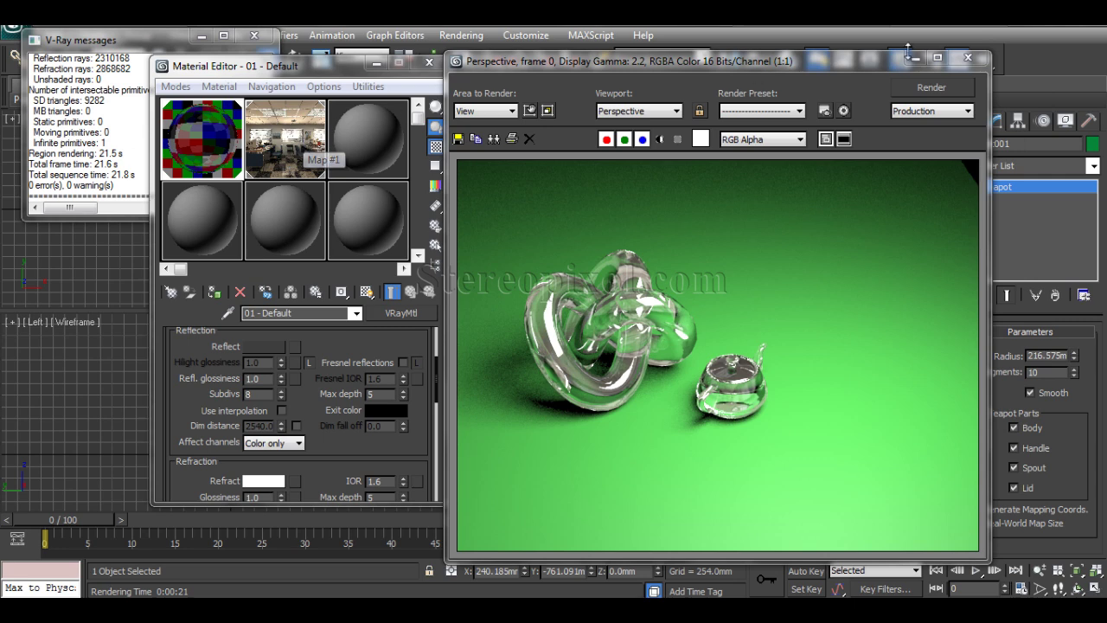
Close the rendered frame and open Render Setup with the V-Ray settings.
left_click(968, 57)
left_click(931, 58)
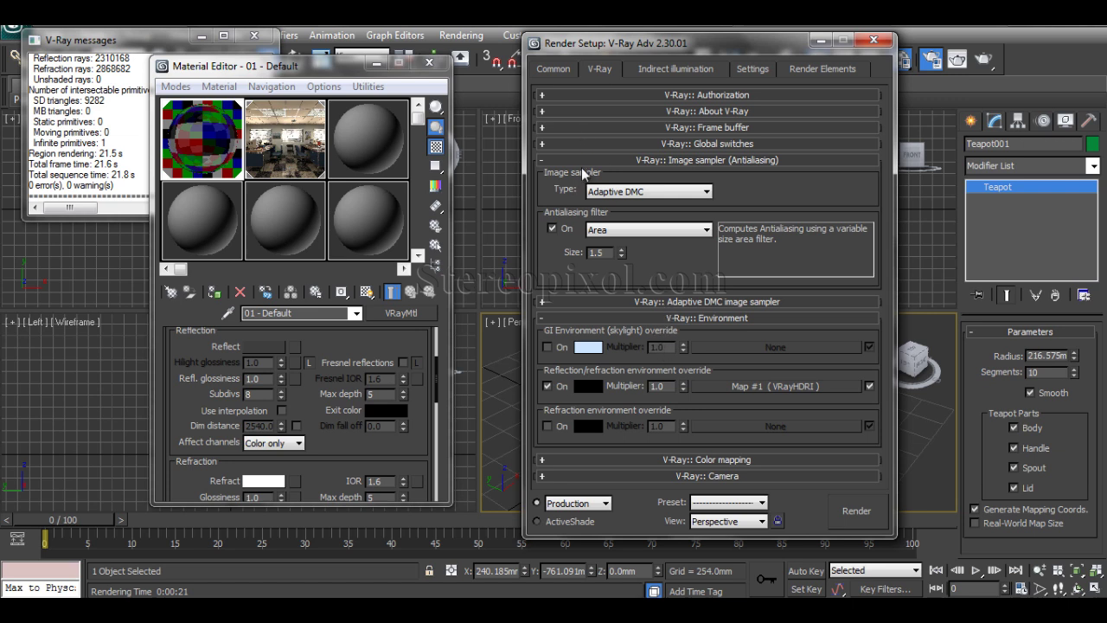
Collapse the Image sampler rollout, close Render Setup, and bring back the last rendered frame.
left_click(589, 161)
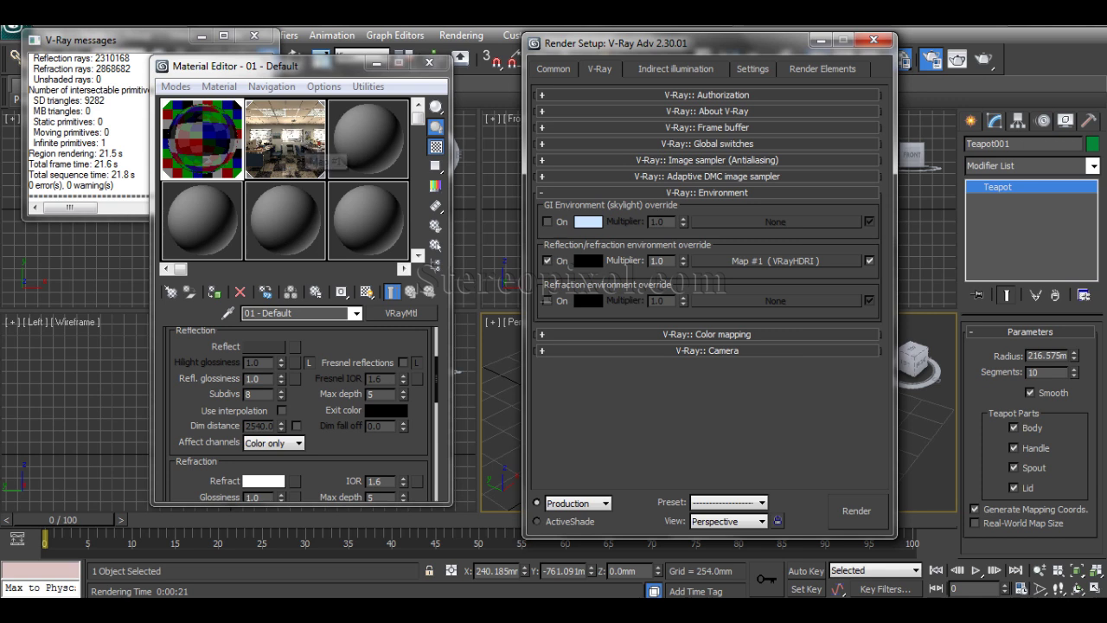
left_click(874, 42)
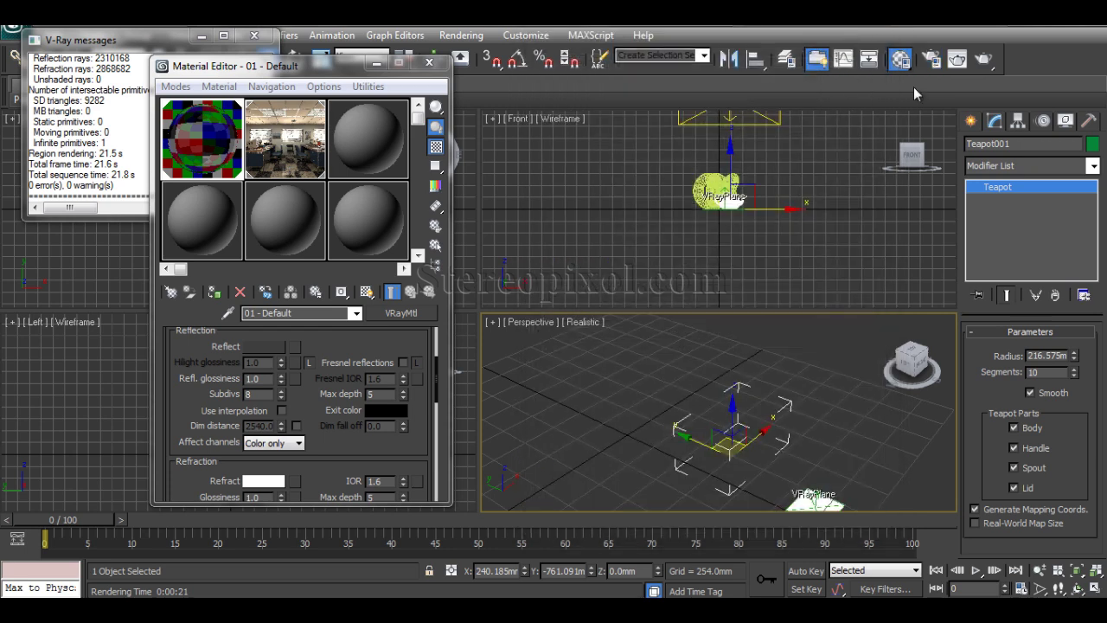
left_click(957, 58)
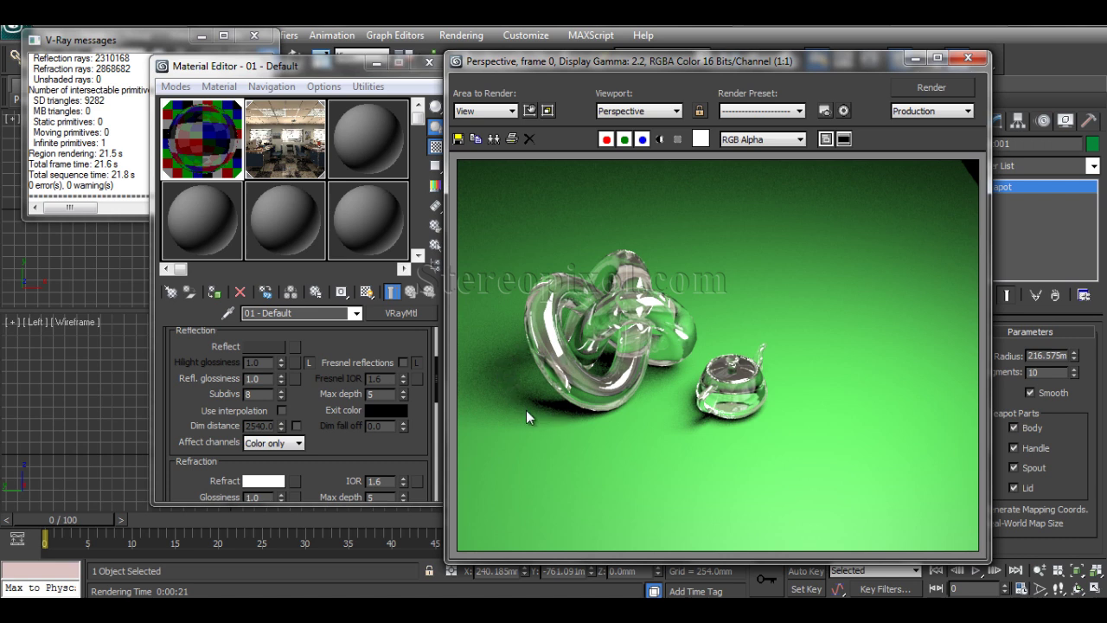
left_click(966, 59)
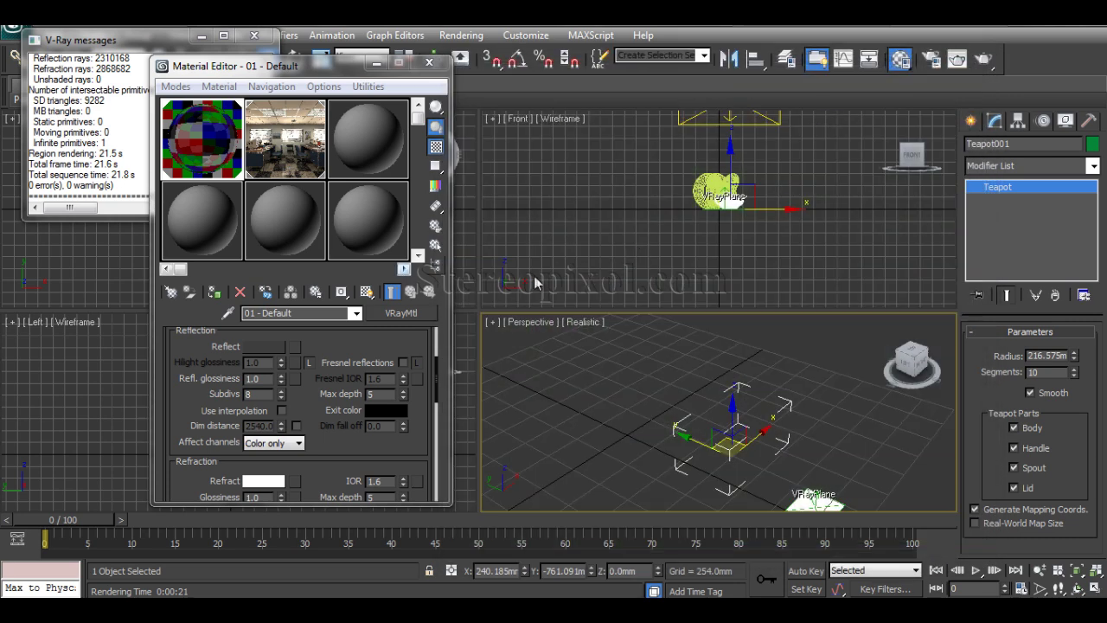
left_click(940, 59)
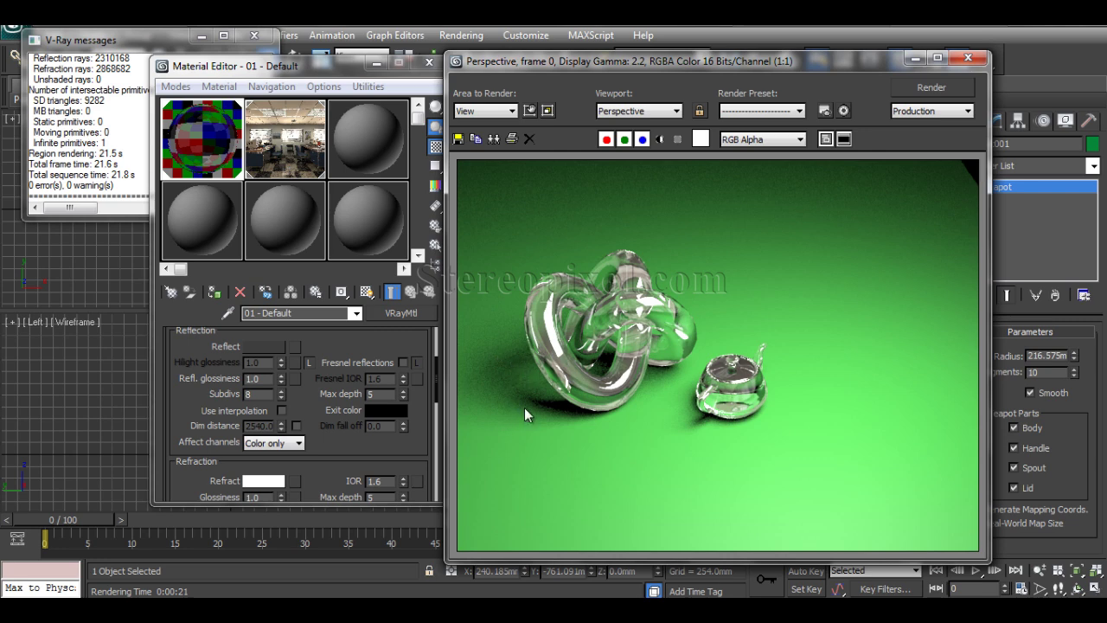
Select the VRayLight001 plane light and scroll down to its Sampling settings.
left_click(968, 57)
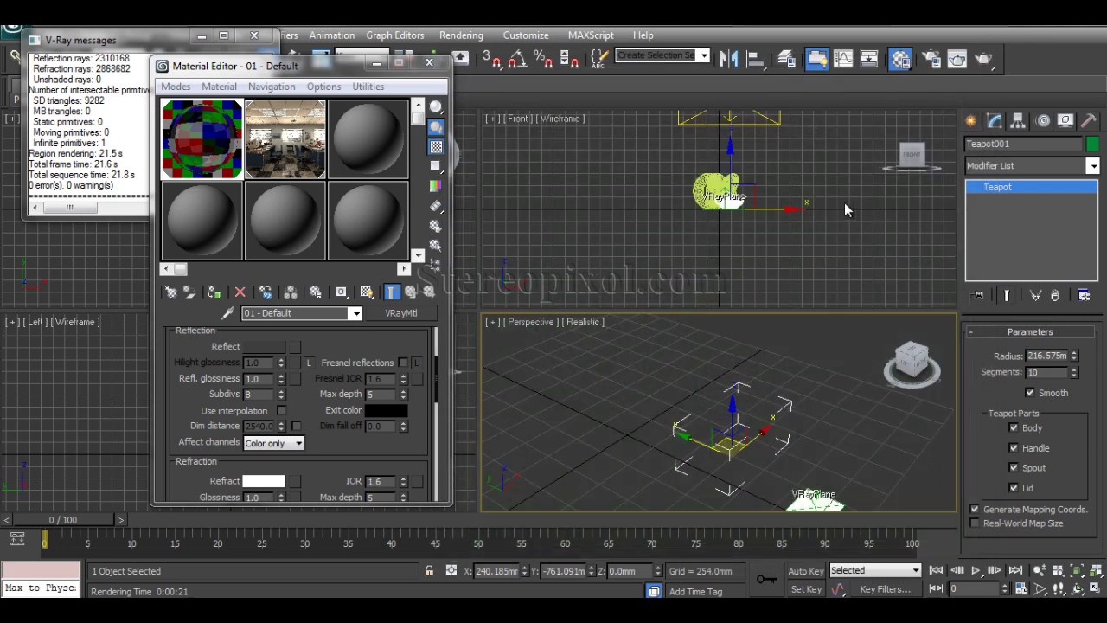
left_click(759, 127)
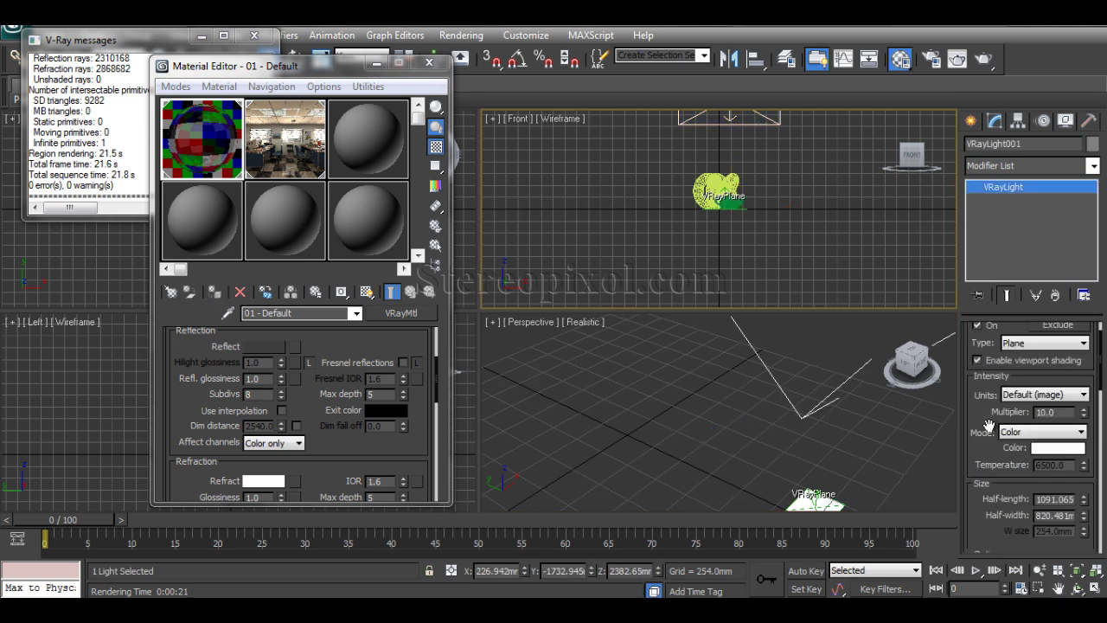
scroll(994, 335, "down", 2)
scroll(995, 335, "down", 5)
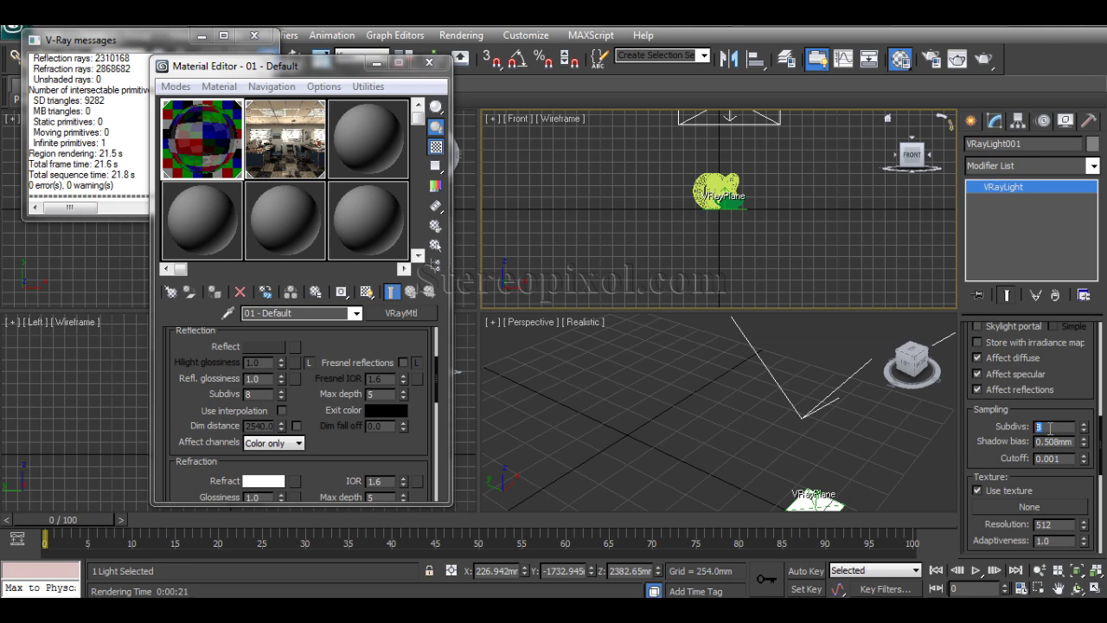
Make the Perspective viewport active and re-render the knot and teapot.
left_click(956, 58)
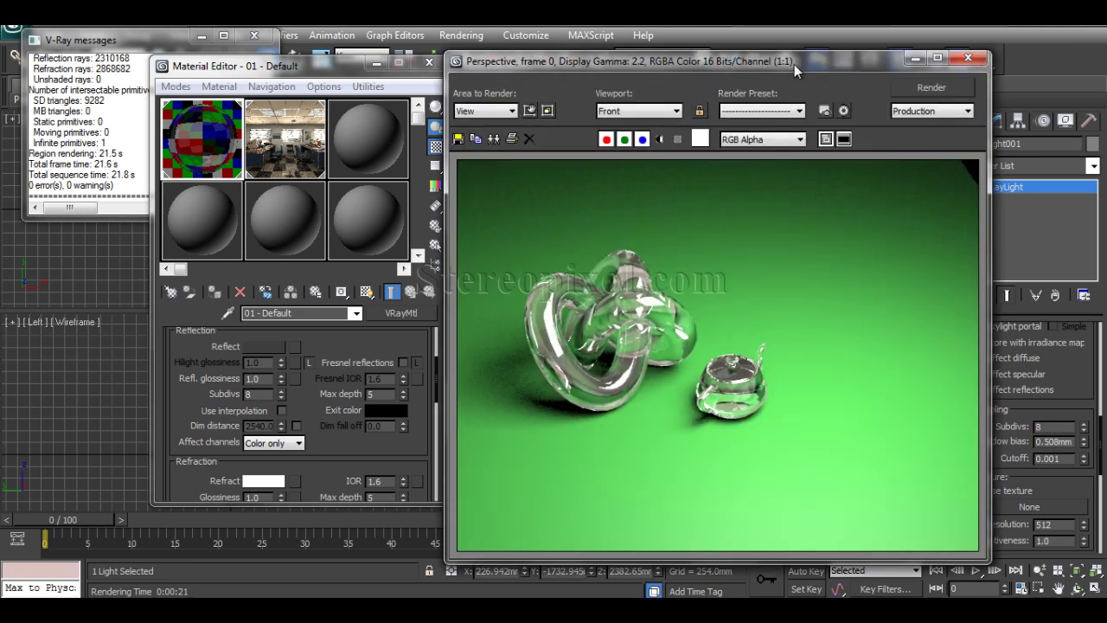
left_click_drag(795, 71, 419, 41)
middle_click_drag(756, 432, 798, 439)
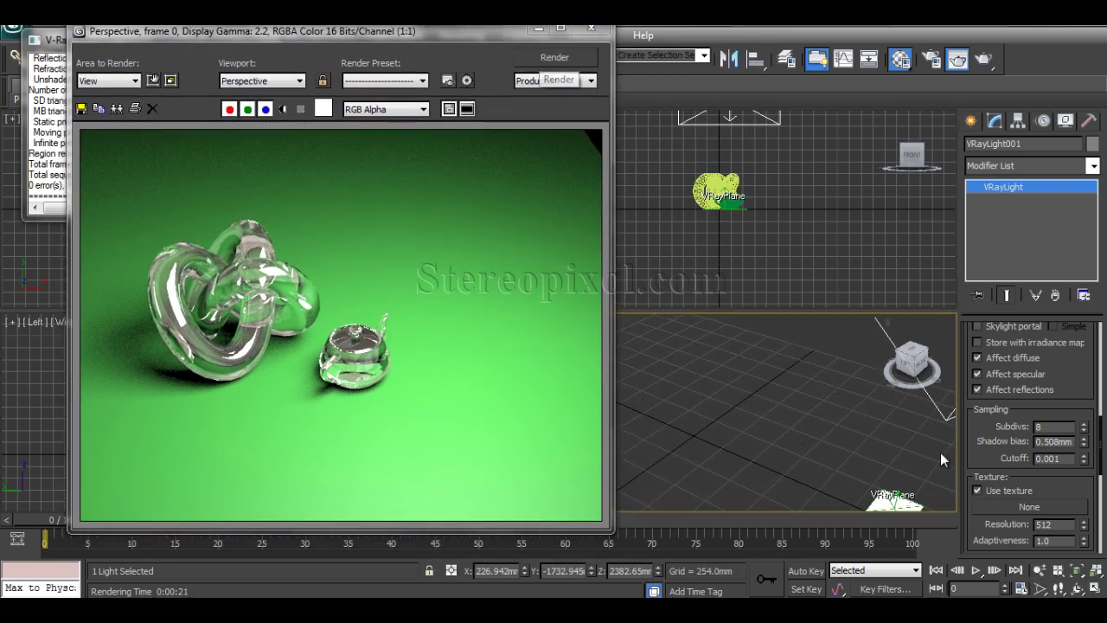
left_click(562, 59)
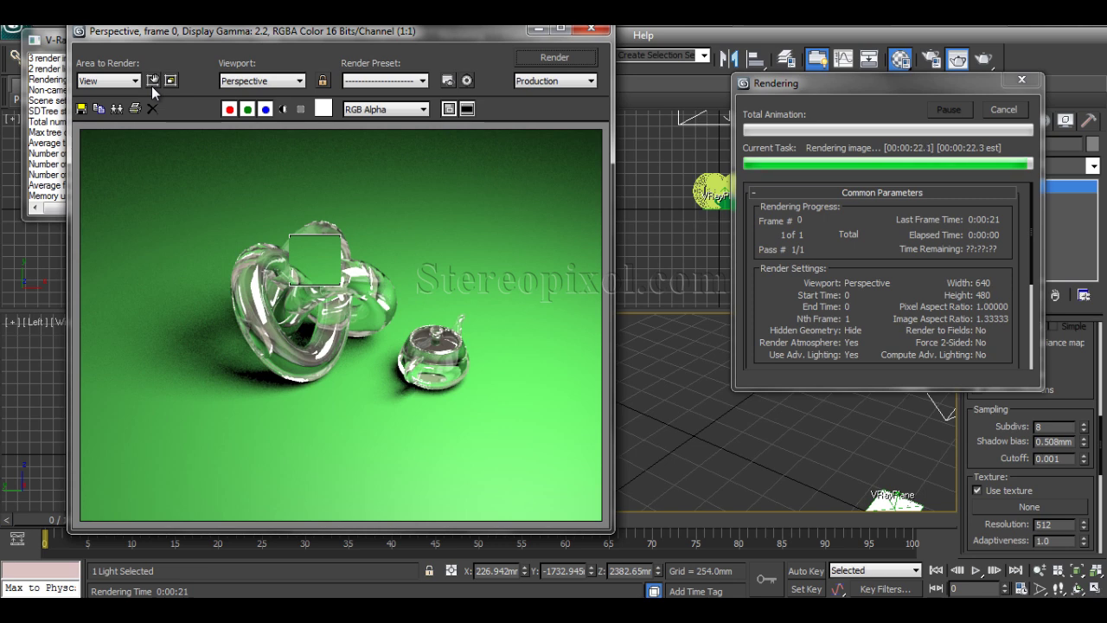
Set Area to Render to Region and fit the region over the knot's shadow.
left_click_drag(164, 32, 314, 43)
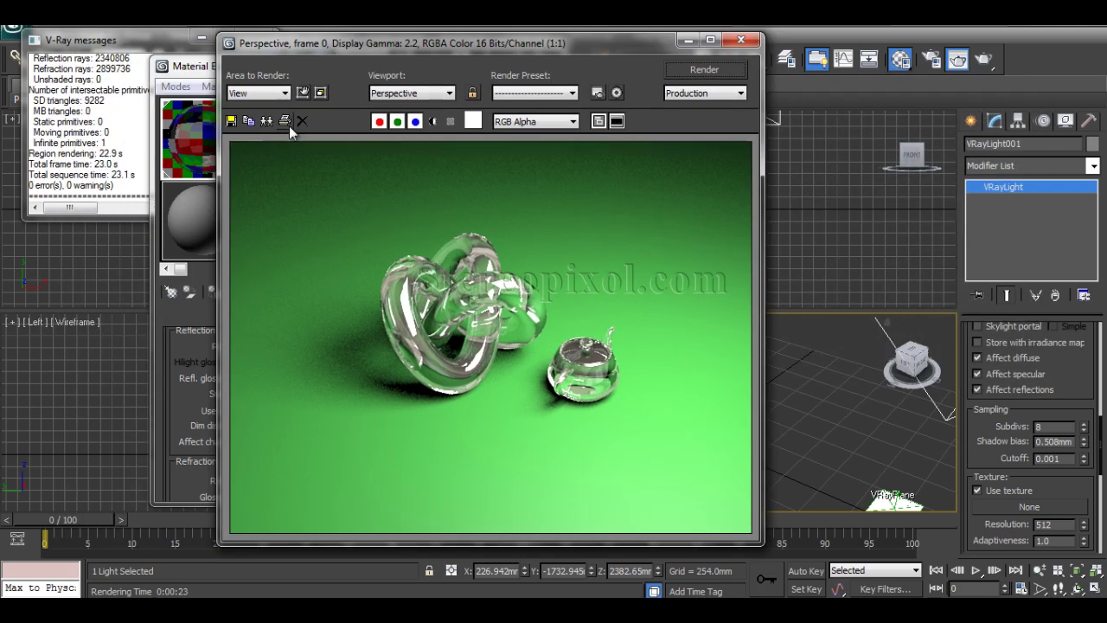
left_click(267, 92)
left_click(251, 106)
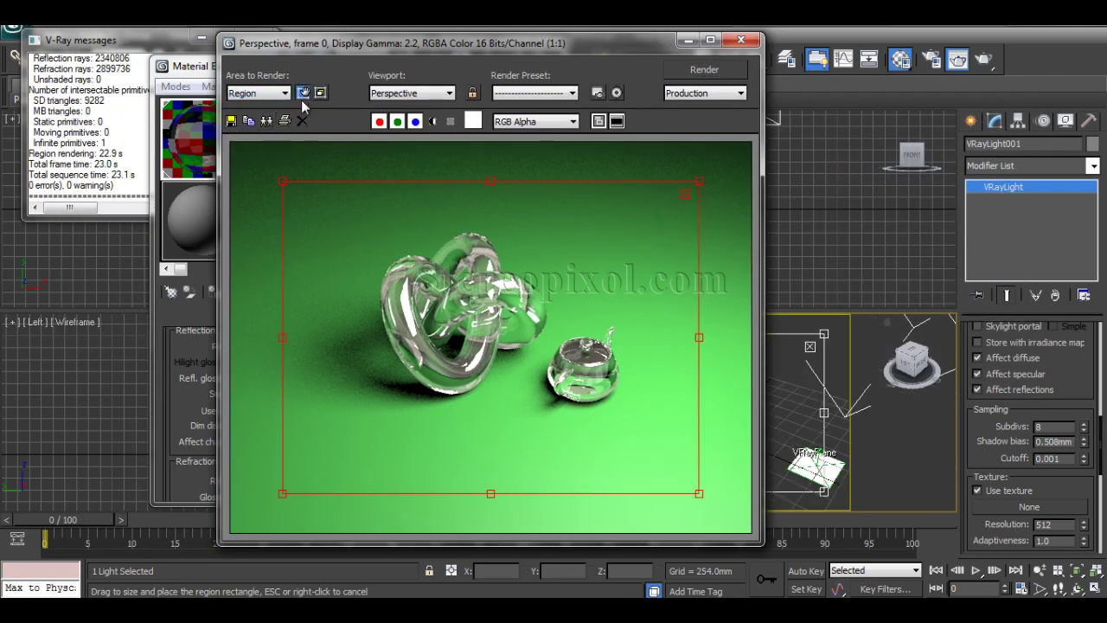
left_click_drag(698, 493, 452, 348)
left_click_drag(363, 185, 362, 209)
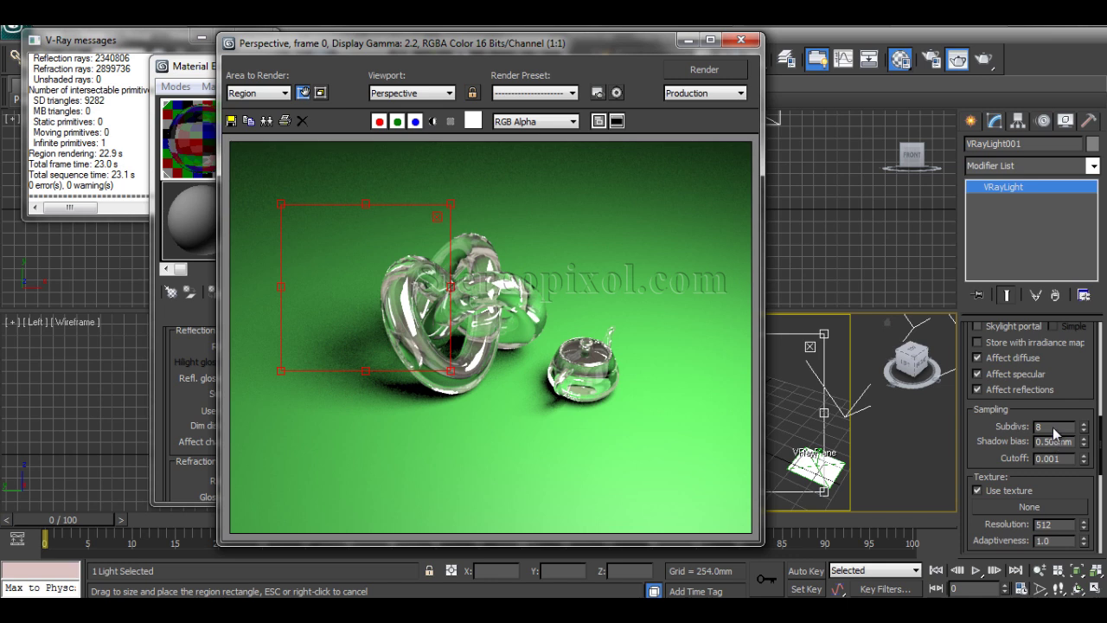
right_click(445, 229)
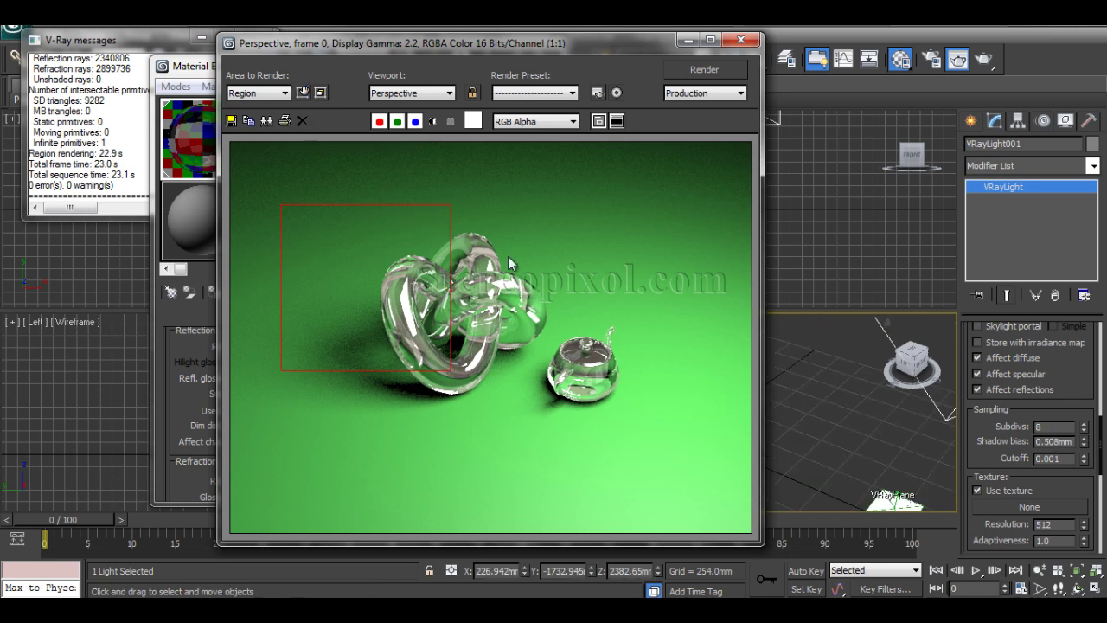
Raise the light's Subdivs from 8 to 20 and render the shadow region.
left_click(1055, 427)
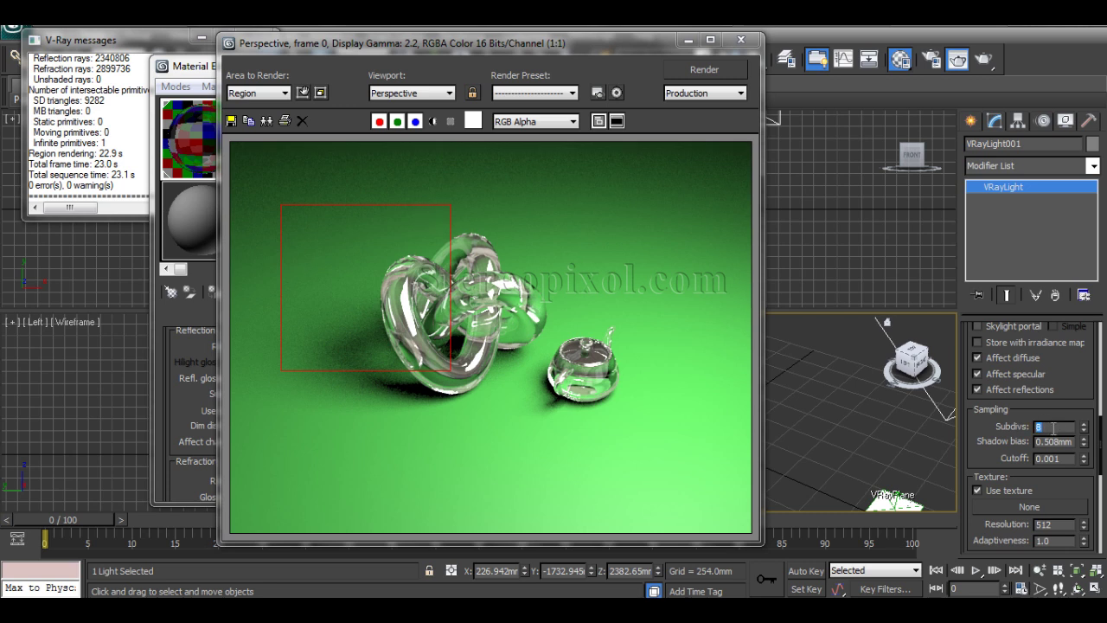
type("20")
key("Return")
left_click(704, 70)
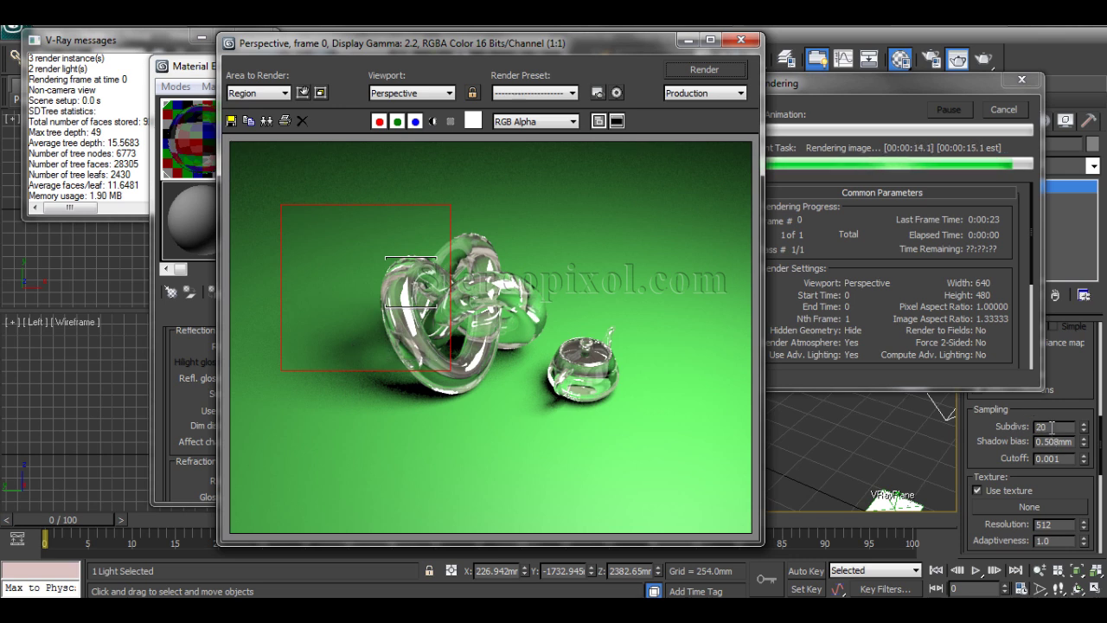
Increase the light's Subdivs to 35 and re-render the shadow region.
double_click(1052, 426)
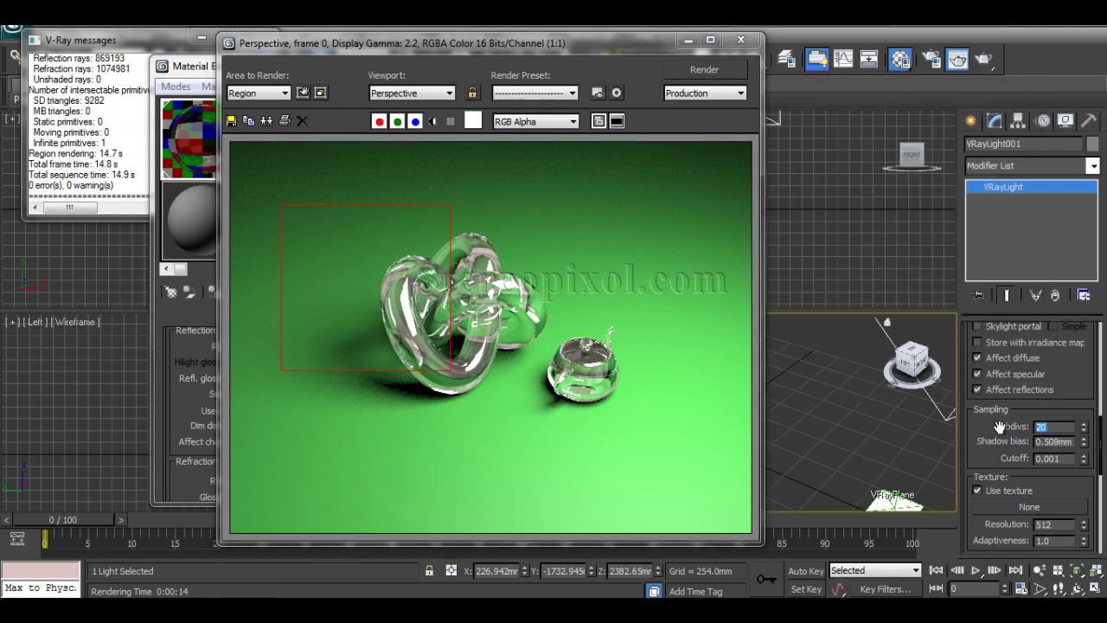
type("35")
key("Return")
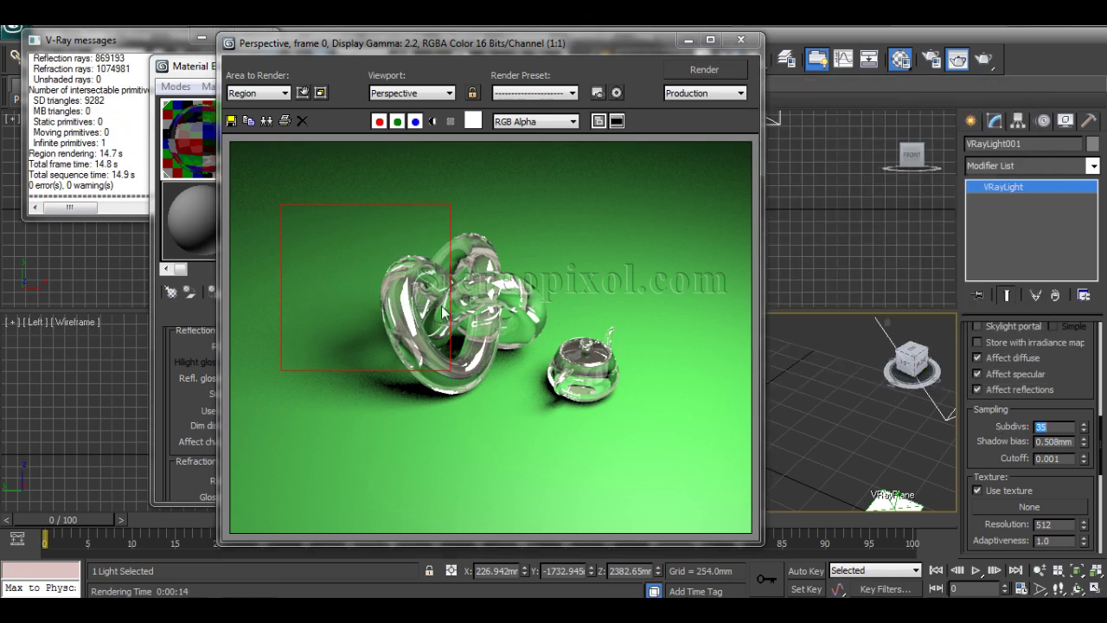
left_click(707, 70)
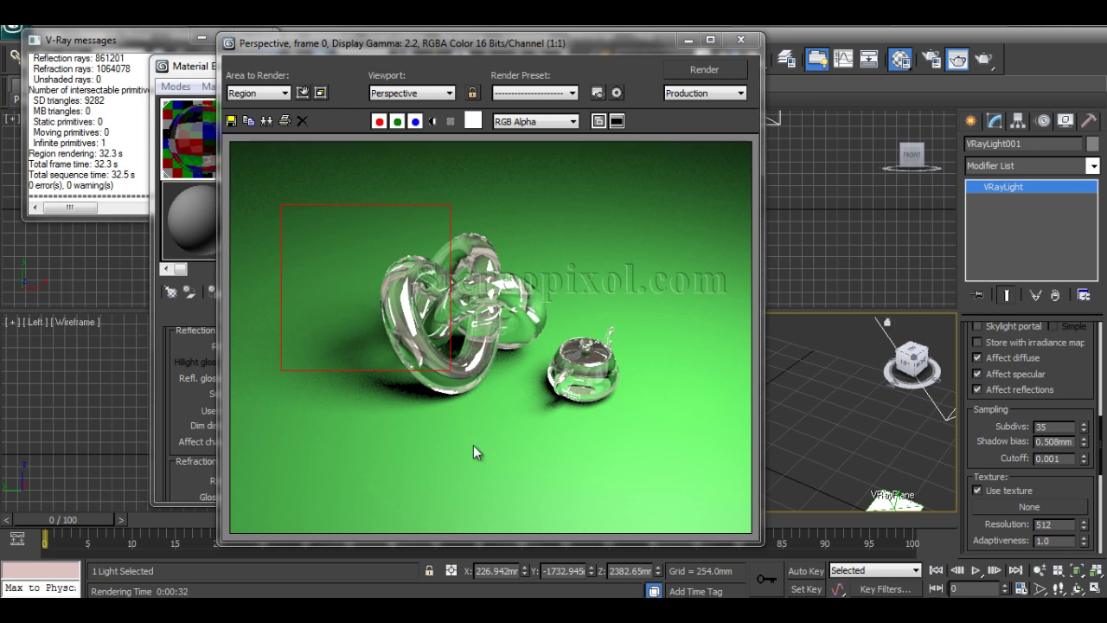
double_click(1048, 428)
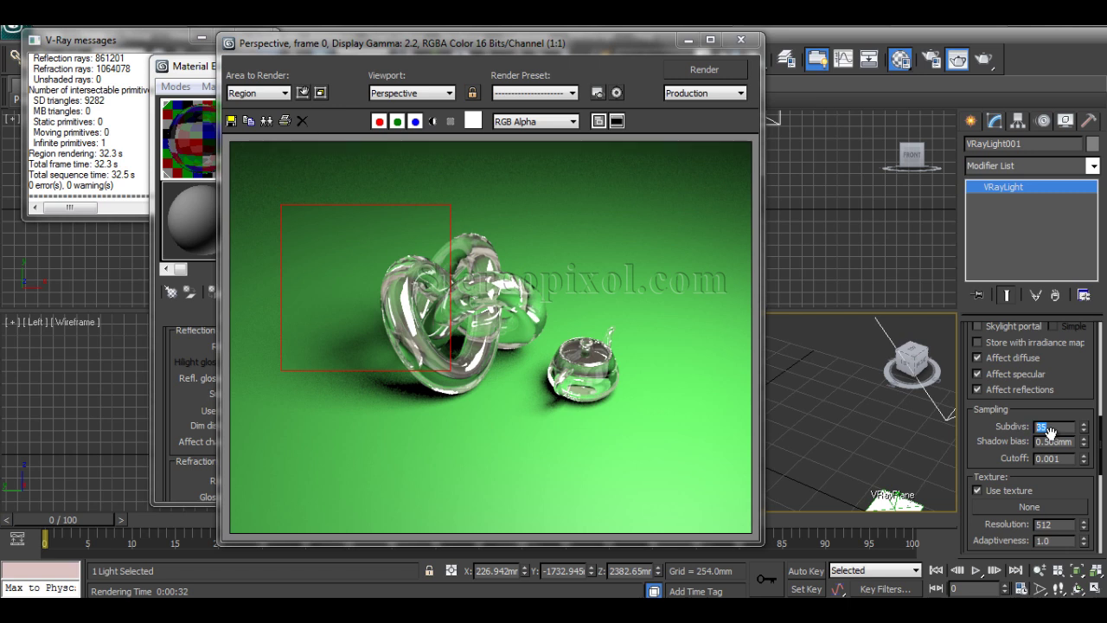
Switch Area to Render back to View and render the full frame with 35 light subdivisions.
left_click(272, 93)
left_click(272, 108)
left_click(683, 69)
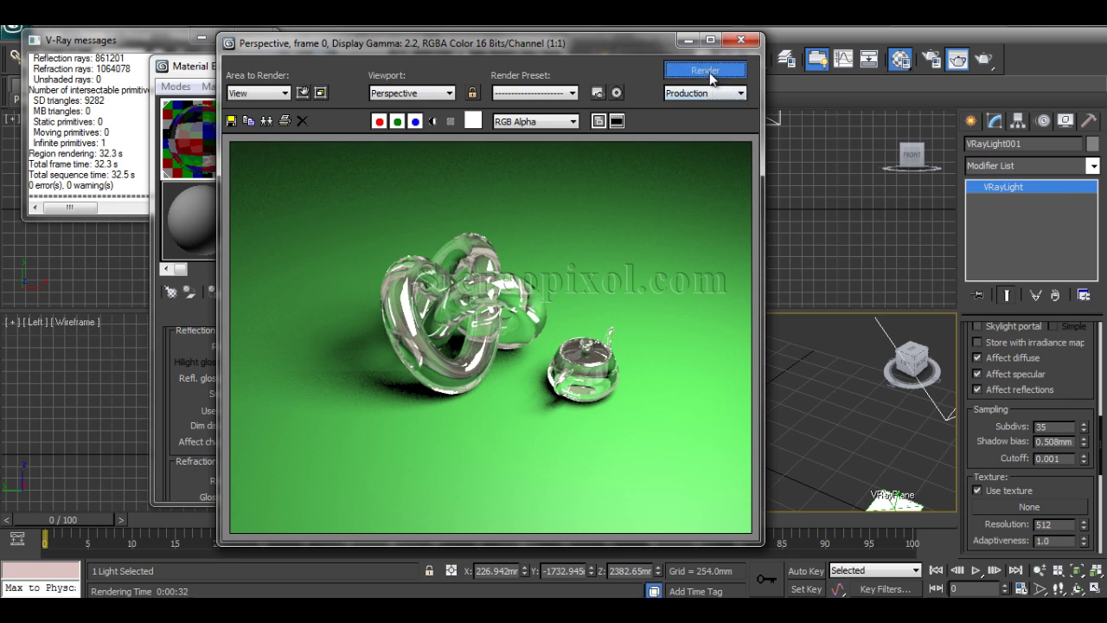